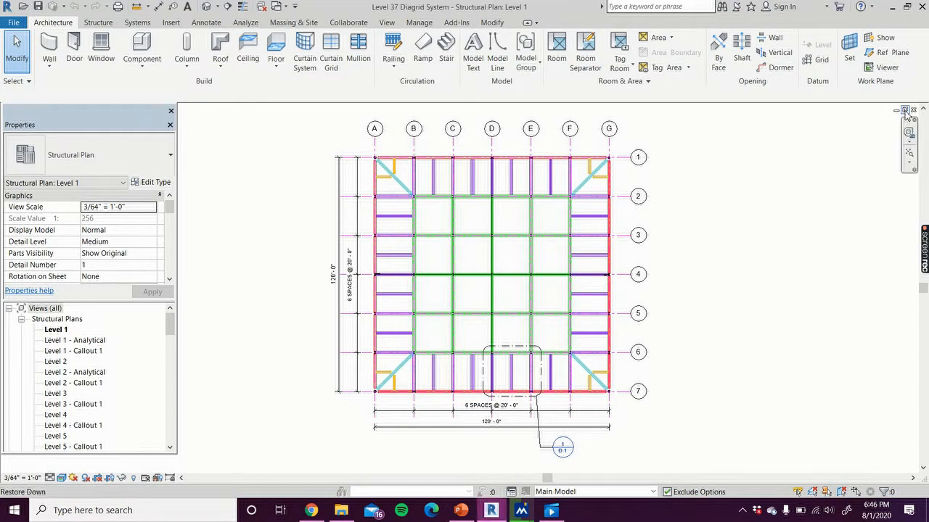
- Switch to the Level 1 plan of Tutorial_Level 10 Straight Skeleton System and maximize its view
click(905, 110)
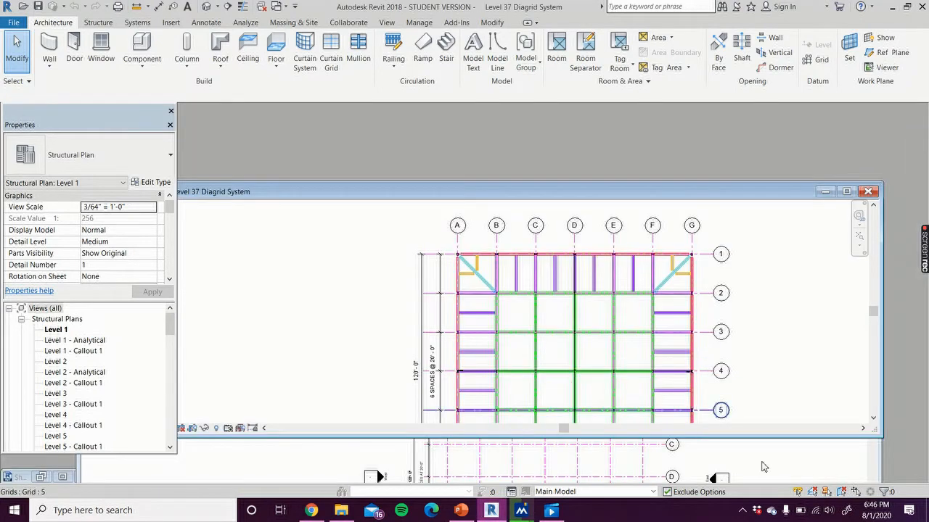
click(762, 467)
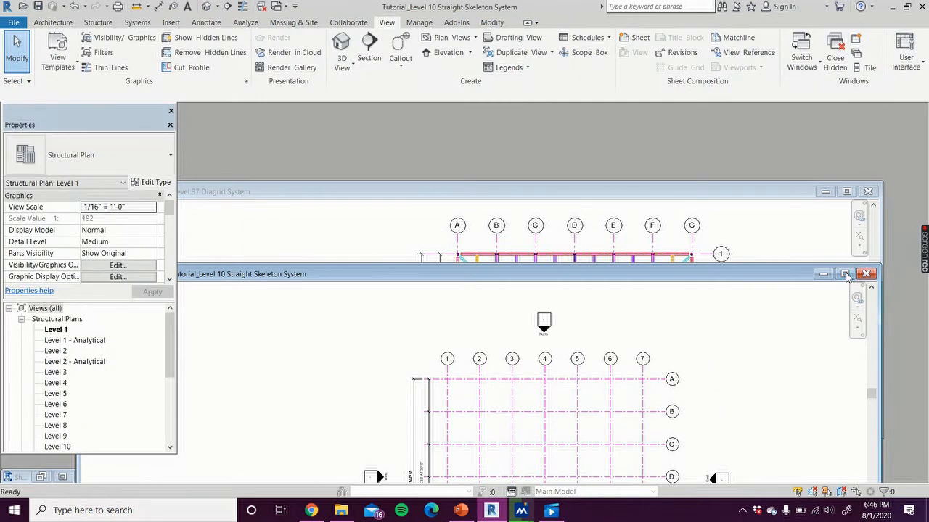
click(845, 274)
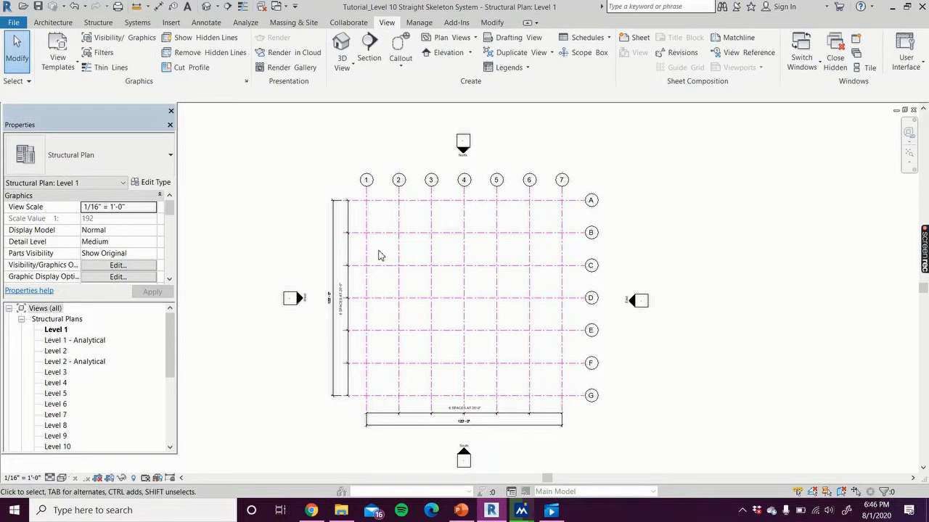
- Start the structural Column command and load the W-Wide Flange-Column family from the Structural Columns > Steel library folder
click(103, 25)
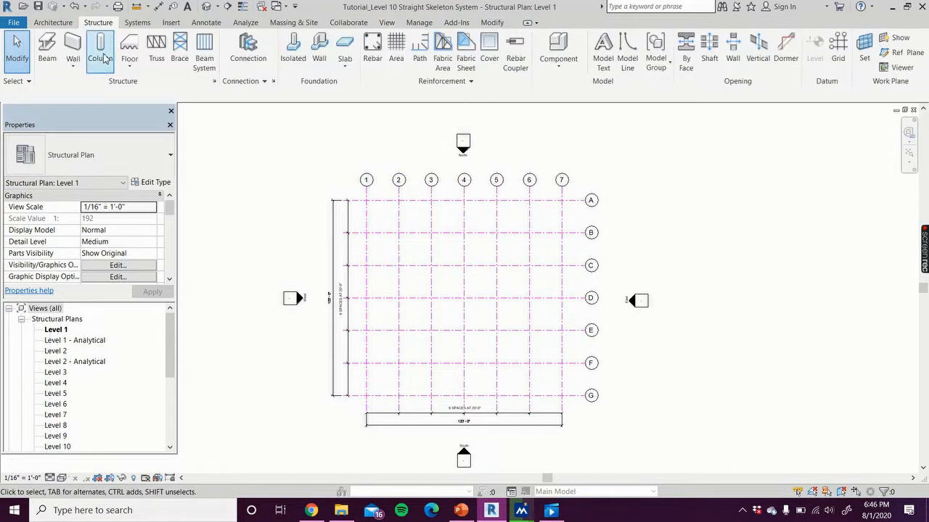
click(103, 57)
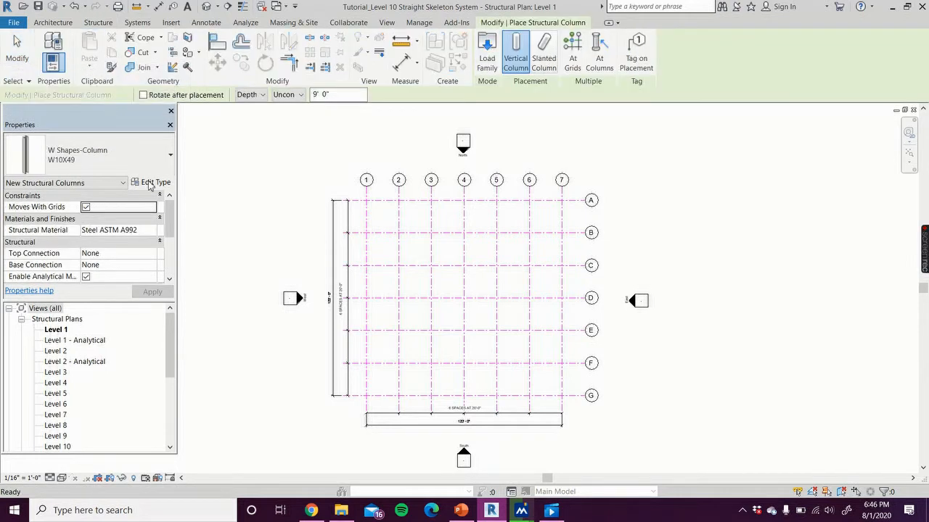
click(140, 155)
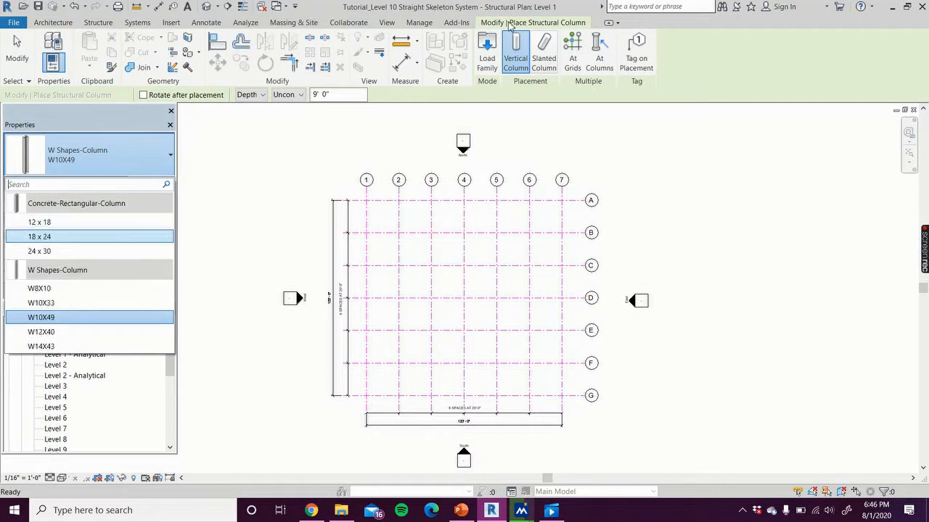
click(489, 54)
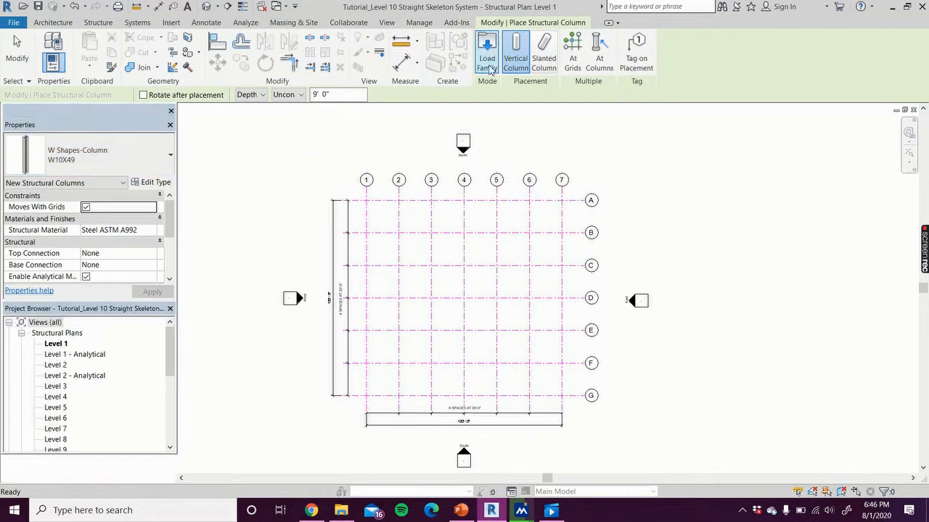
click(489, 64)
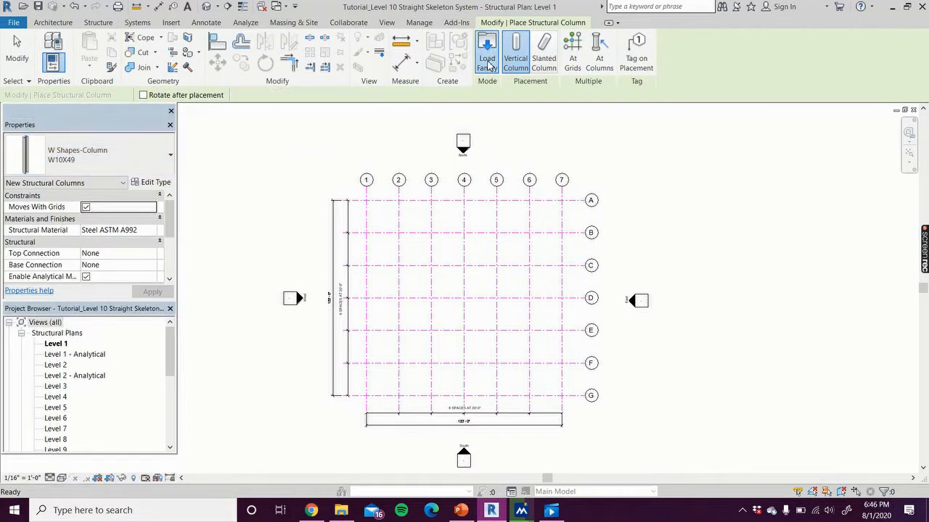
scroll(445, 211, down, 8)
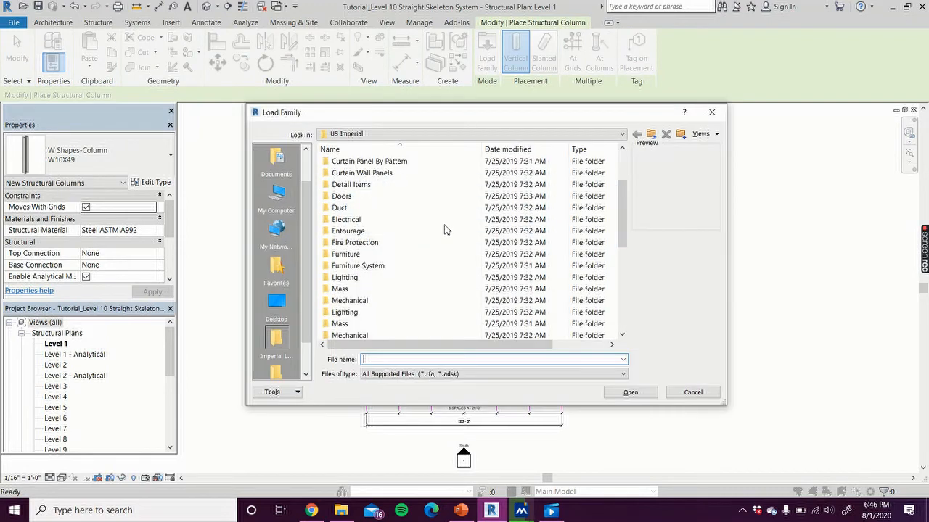
double_click(396, 198)
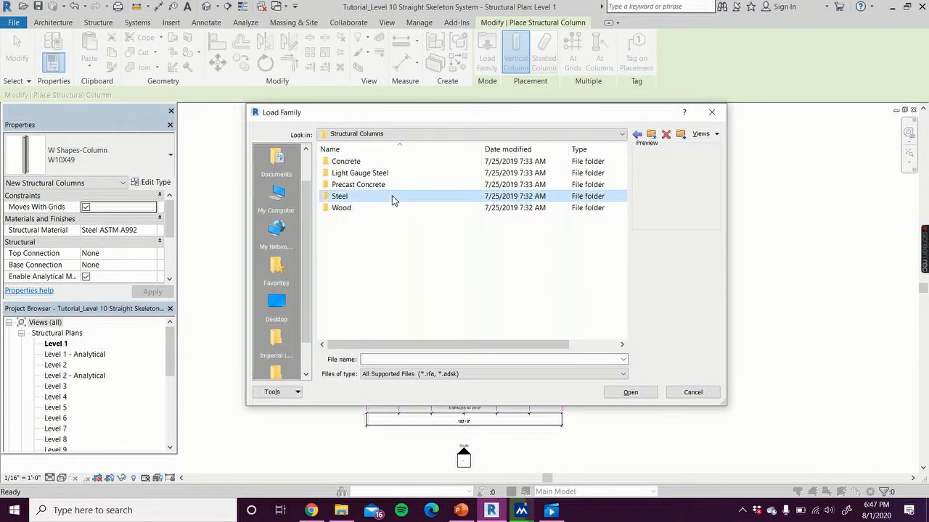
double_click(391, 197)
double_click(398, 313)
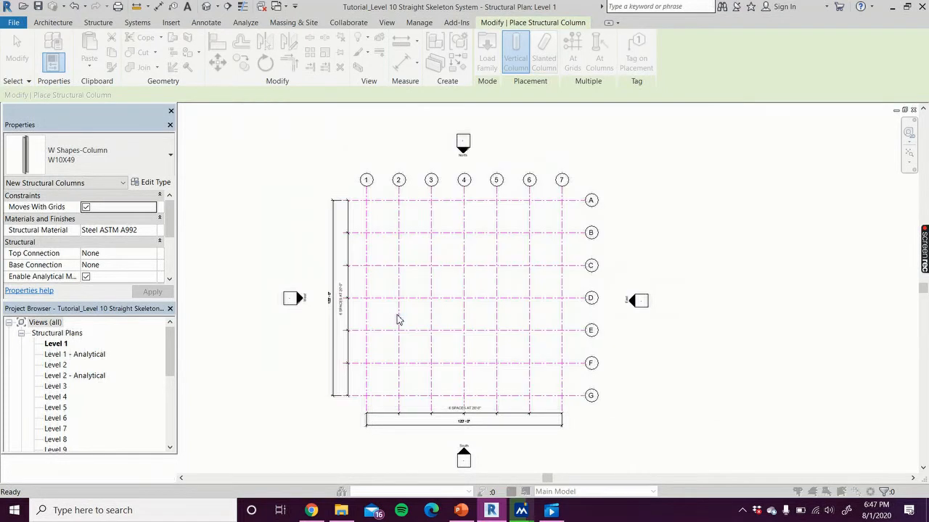
- Choose the W12X40 type for the W-Wide Flange-Column family and load it into the project
scroll(444, 252, down, 10)
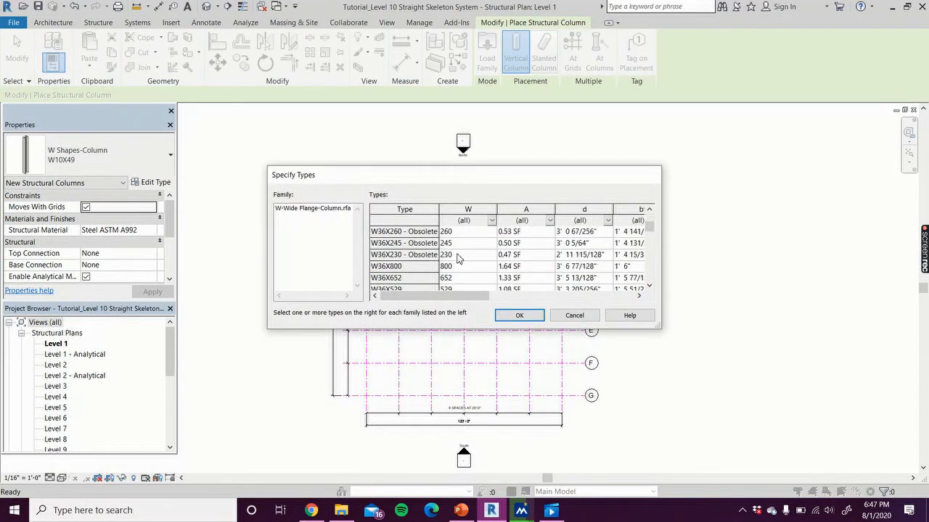
drag(650, 233, 647, 267)
scroll(479, 259, up, 4)
scroll(479, 259, down, 6)
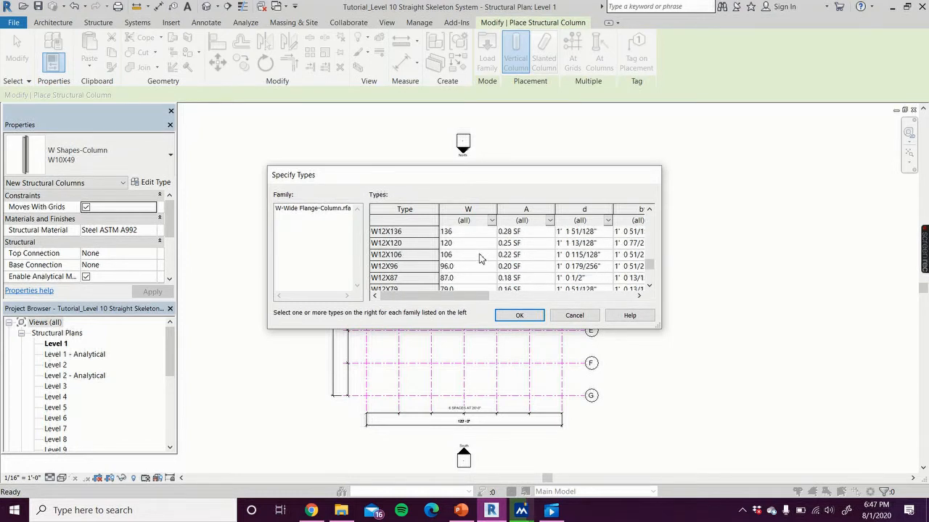
scroll(454, 287, down, 1)
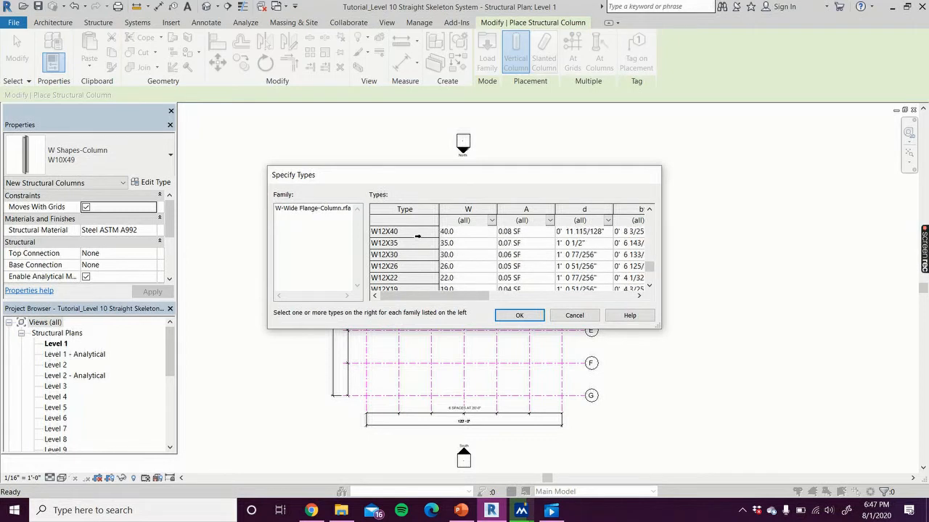
click(417, 235)
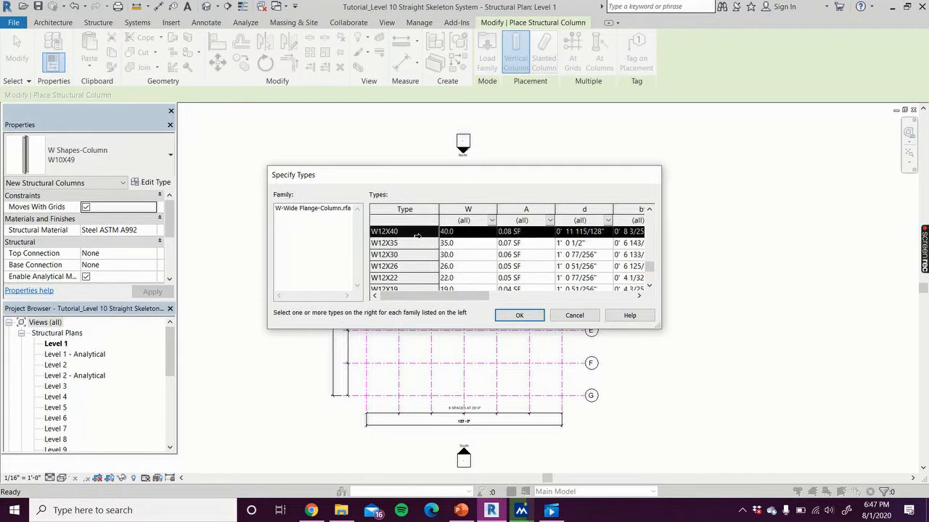
click(516, 316)
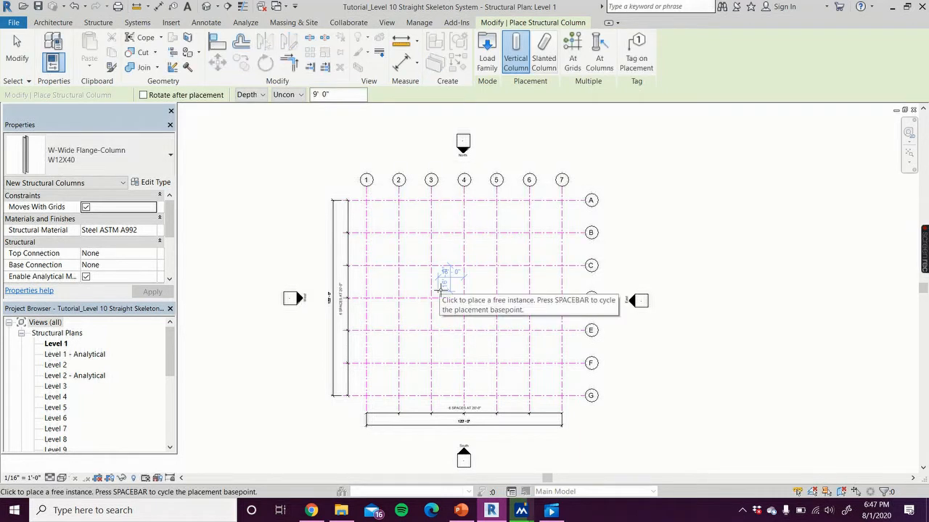
- Place a vertical W12X40 column at the intersection of grids B and 2 and end column placement
scroll(407, 244, up, 1)
scroll(407, 243, up, 4)
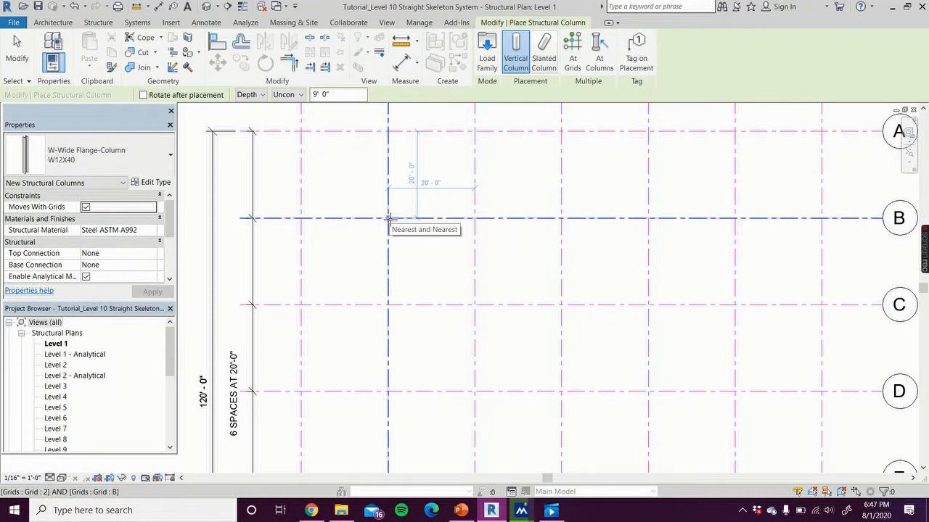
click(388, 218)
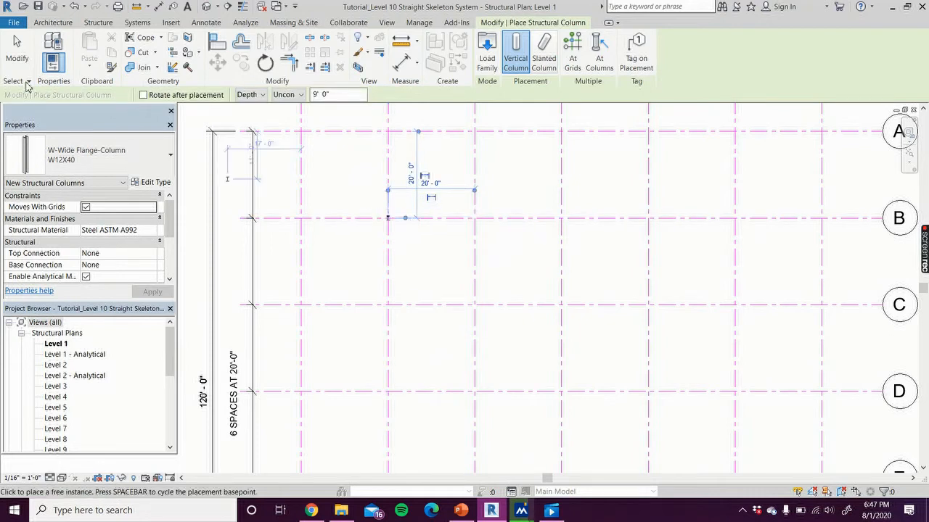
click(17, 52)
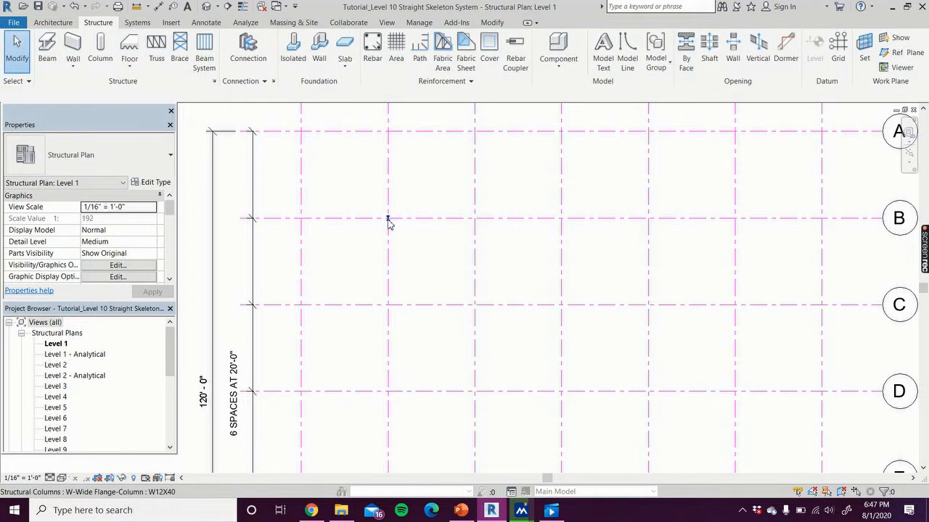
- Set the Top Level of the column at grid B-2 to Level 10
click(388, 220)
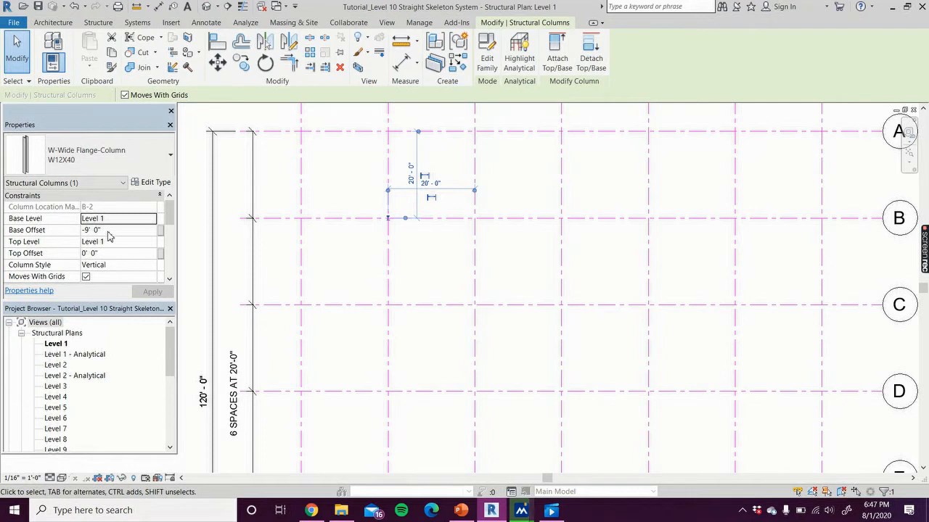
click(142, 242)
click(152, 243)
drag(153, 269, 151, 288)
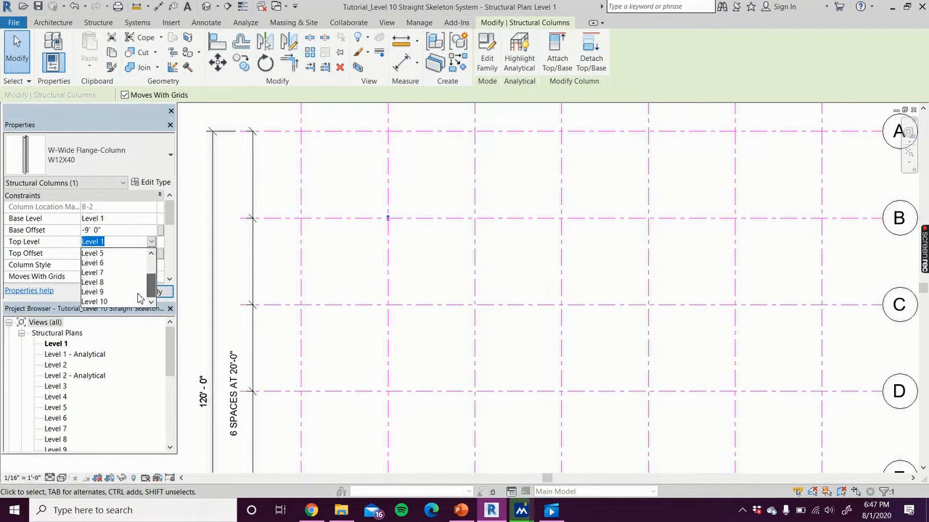
click(95, 301)
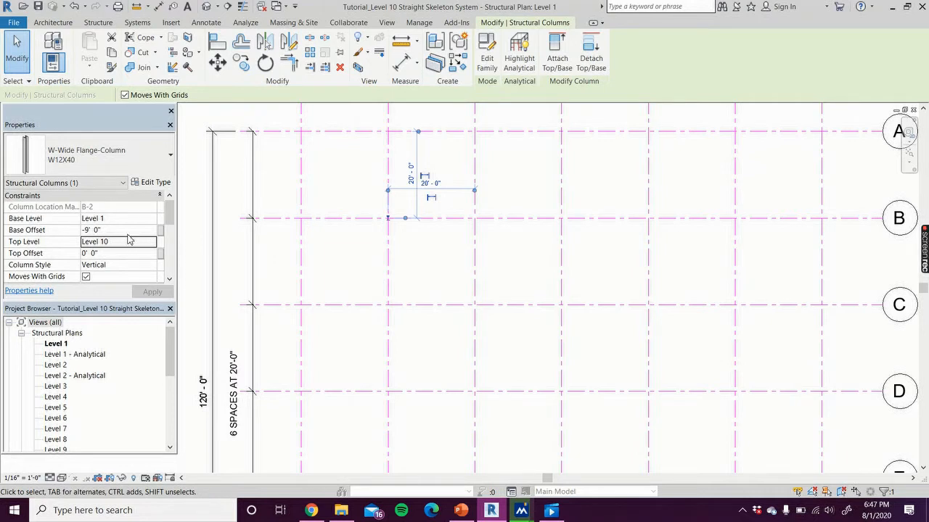
- Set the B-2 column's Base Offset to 0, apply the change and deselect the column
click(111, 230)
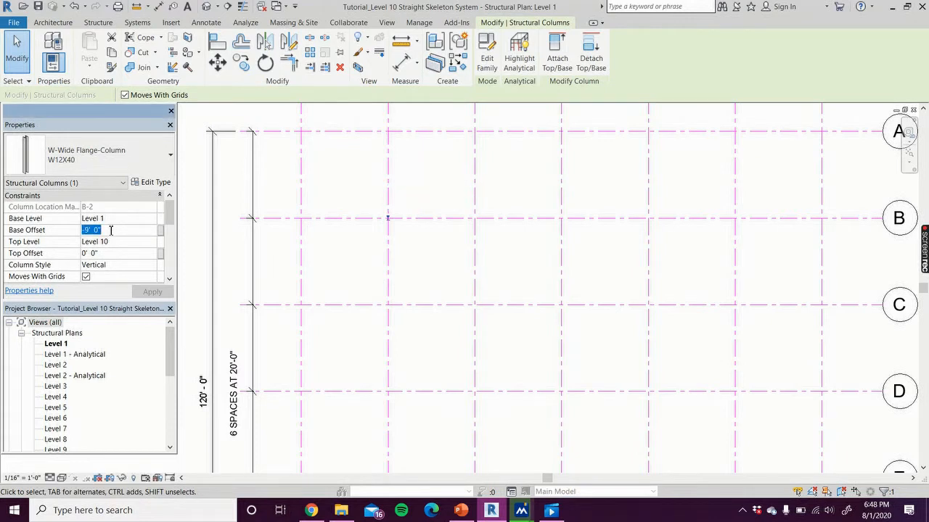
text(0)
key(Return)
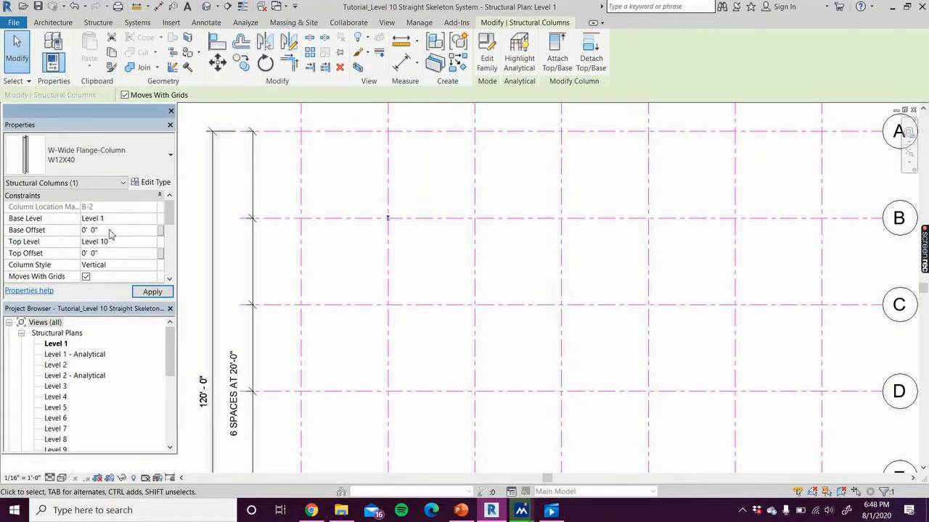
scroll(113, 256, down, 3)
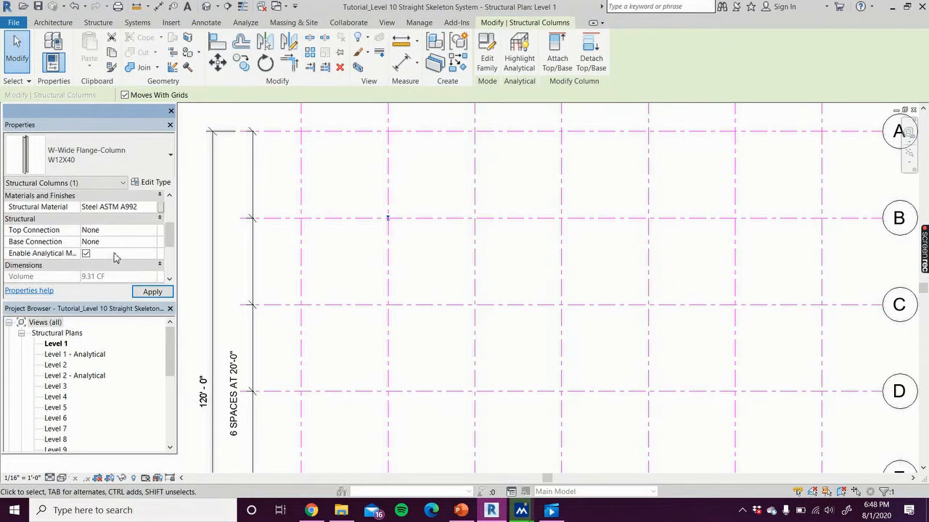
click(143, 291)
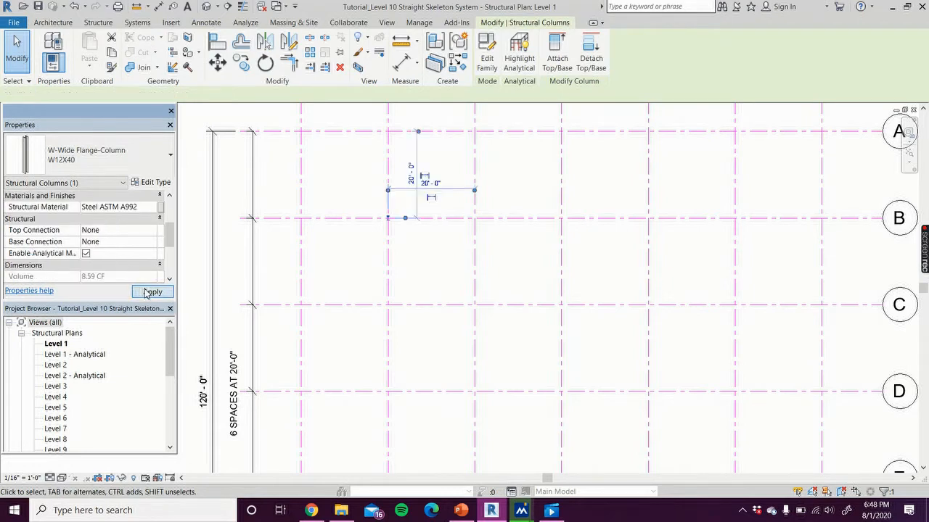
click(342, 248)
- Check the column's vertical extent in the South elevation and return to the Level 1 structural plan
drag(171, 351, 172, 399)
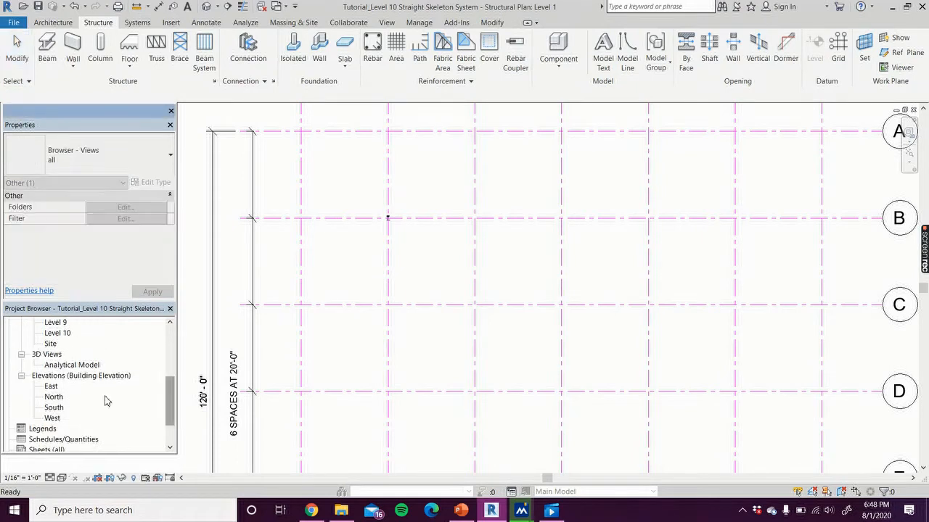
double_click(56, 408)
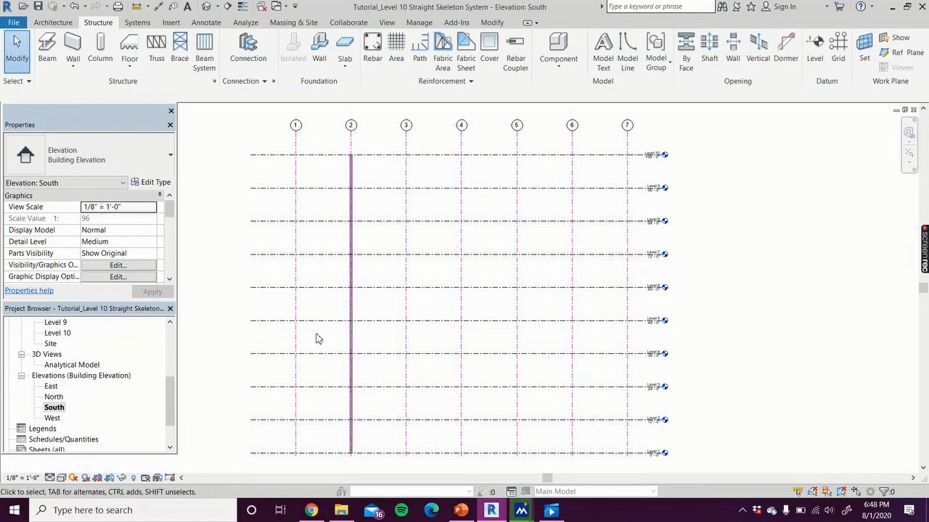
middle_drag(381, 444, 397, 401)
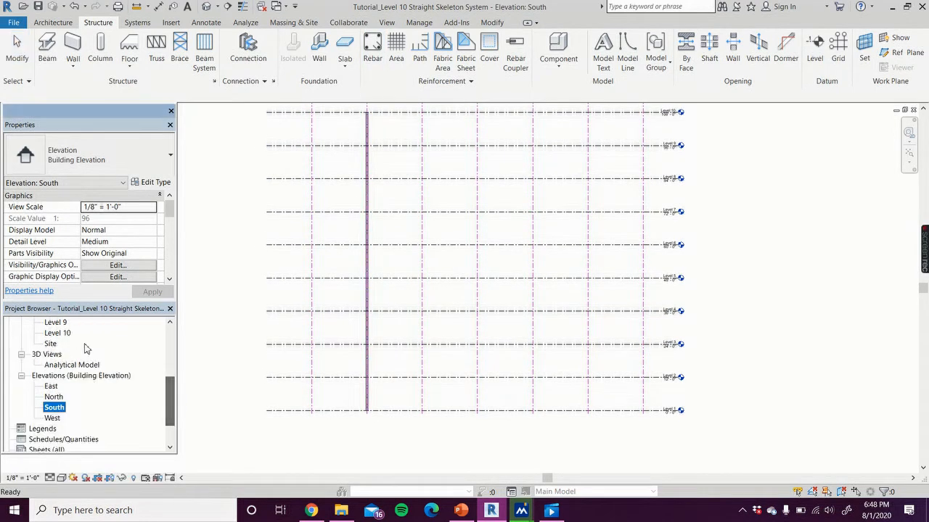
scroll(94, 367, up, 5)
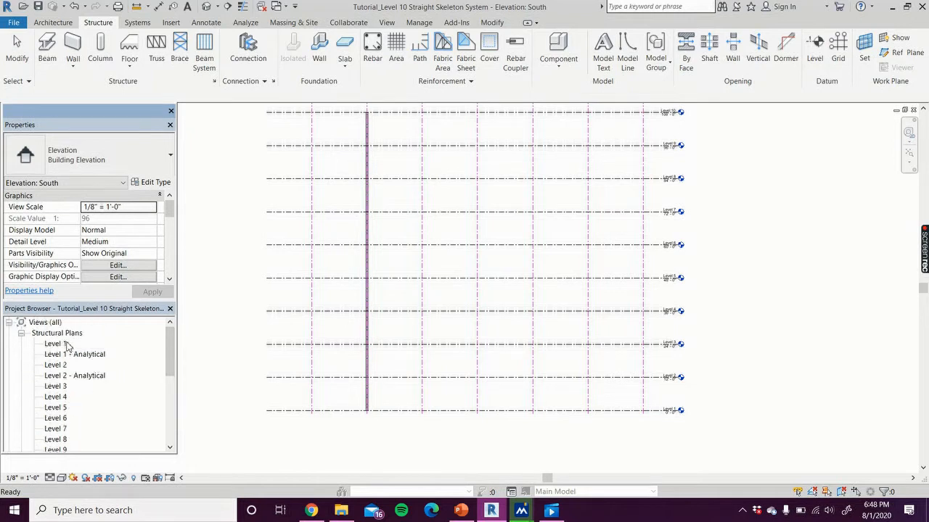
double_click(64, 346)
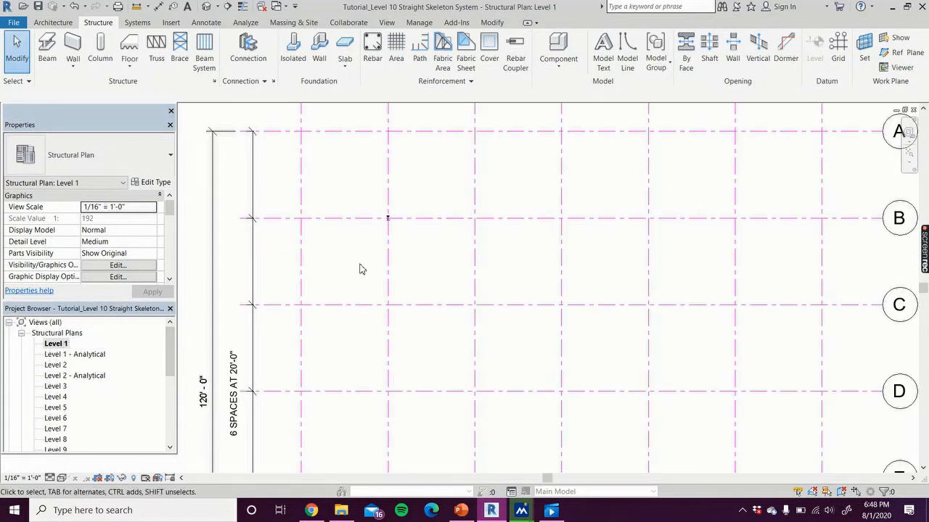
- Place vertical W12X40 columns along grid B at its intersections with grids 3, 4, 5 and 6
click(388, 222)
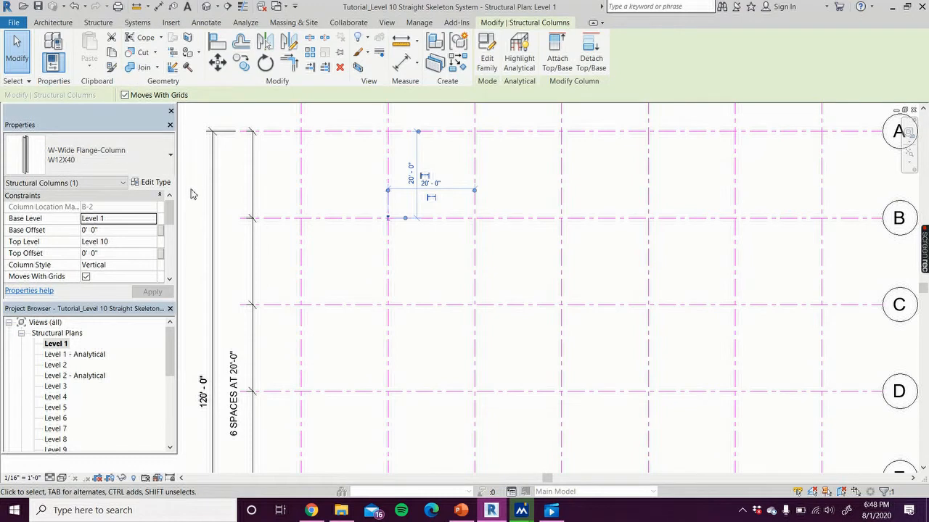
click(99, 22)
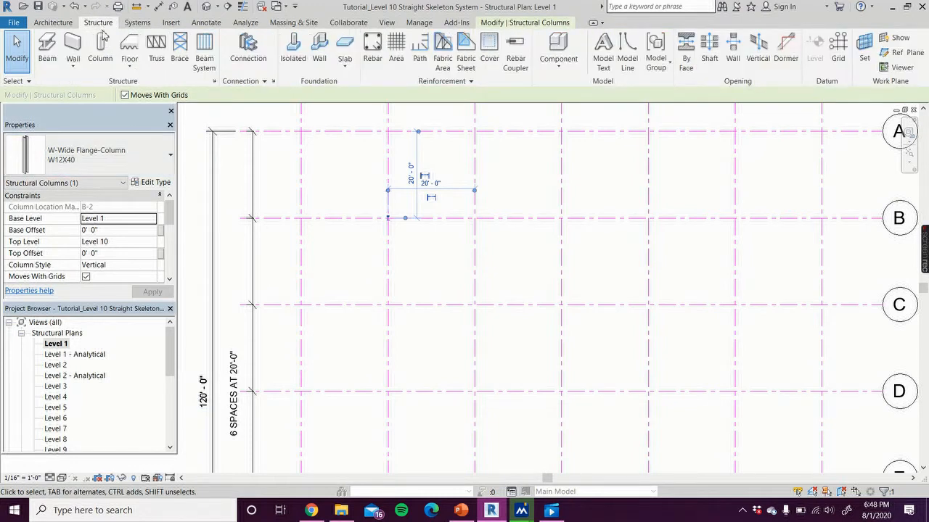
click(101, 51)
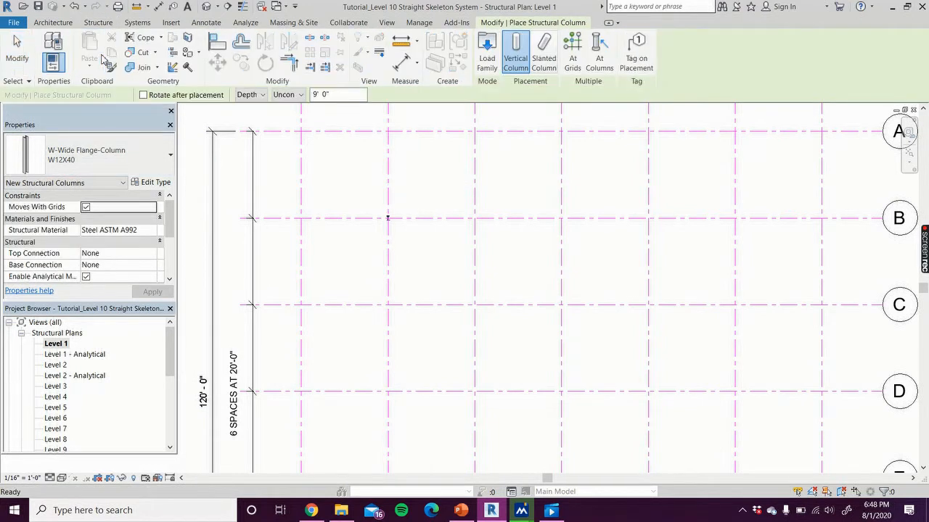
scroll(116, 254, down, 2)
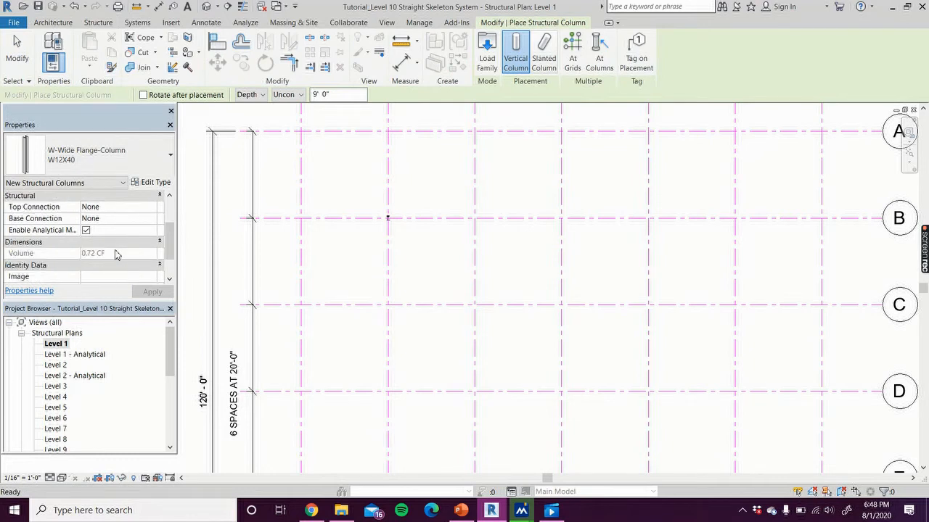
scroll(116, 253, up, 2)
scroll(119, 253, down, 3)
scroll(120, 253, up, 3)
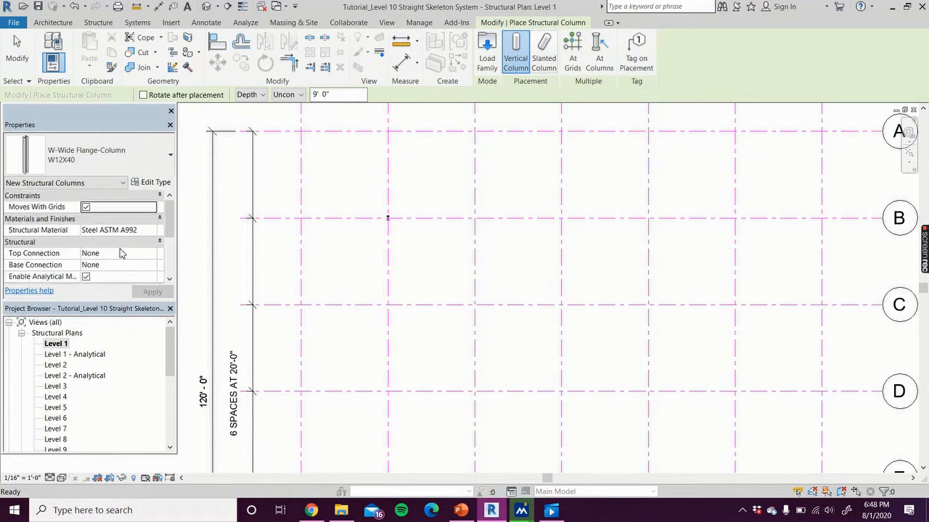
click(478, 223)
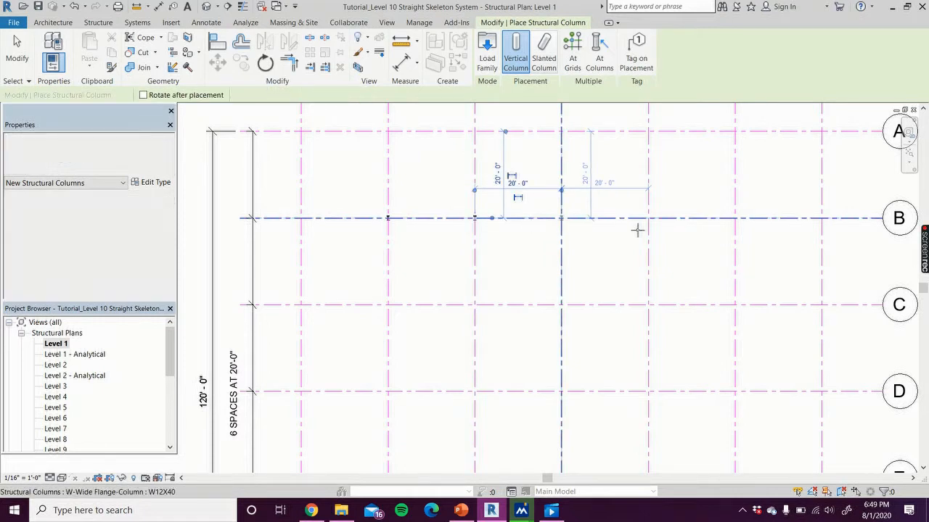
click(748, 225)
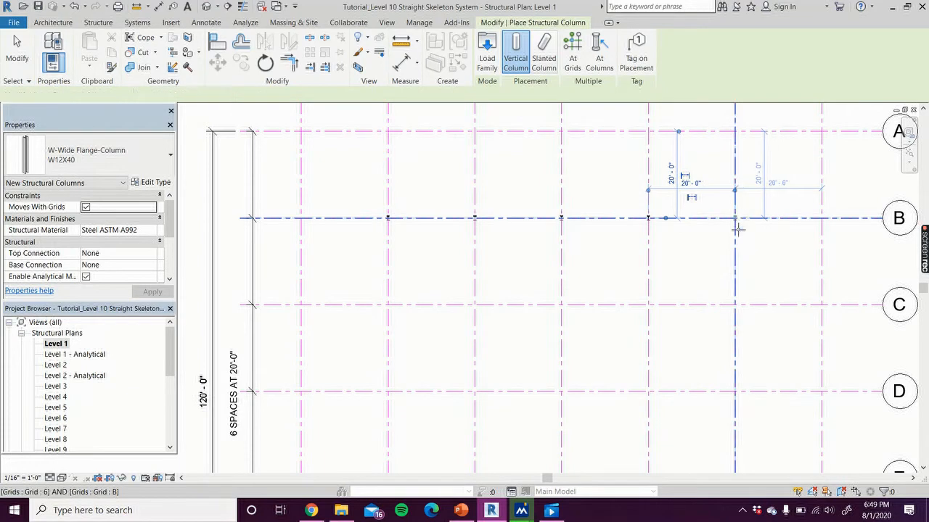
- Place vertical W12X40 columns along grid C at its intersections with grids 6 through 2
click(739, 310)
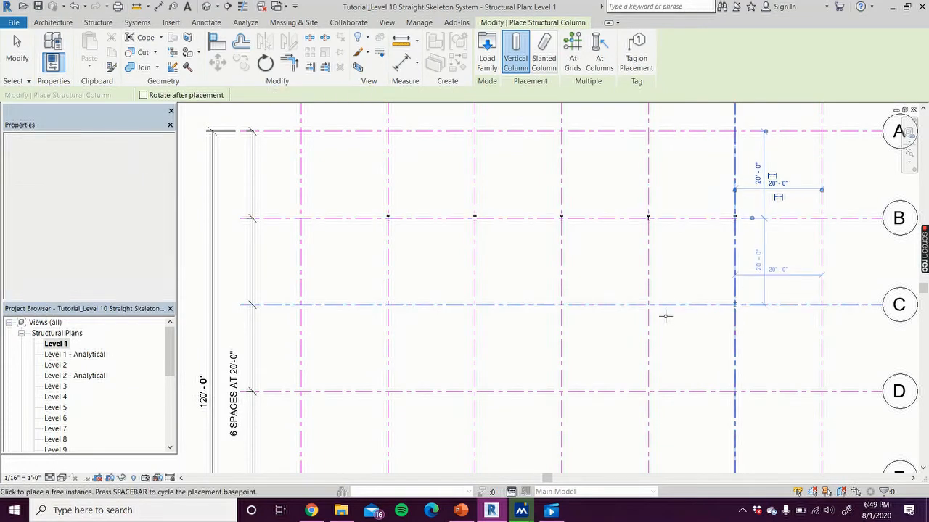
click(570, 314)
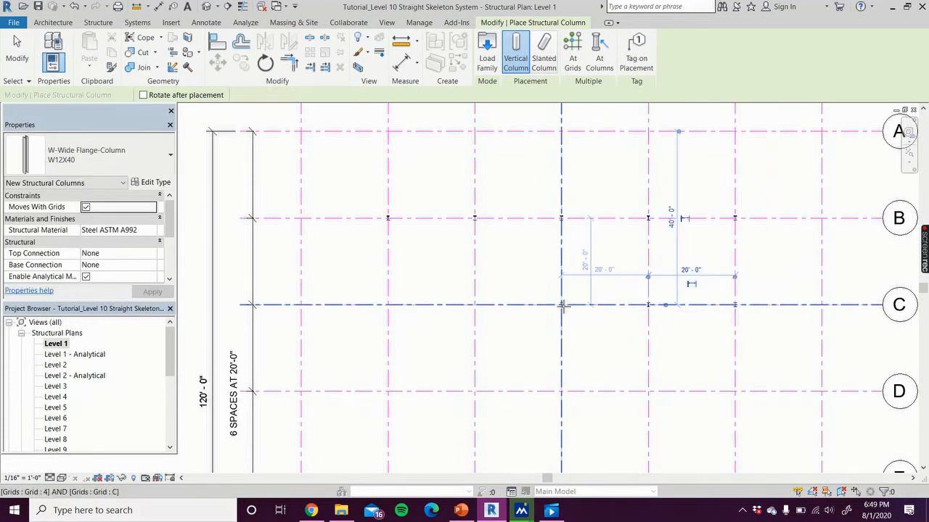
click(476, 306)
click(388, 305)
- Place vertical W12X40 columns along grid D at its intersections with grids 2 through 6
middle_drag(429, 268, 380, 232)
click(357, 244)
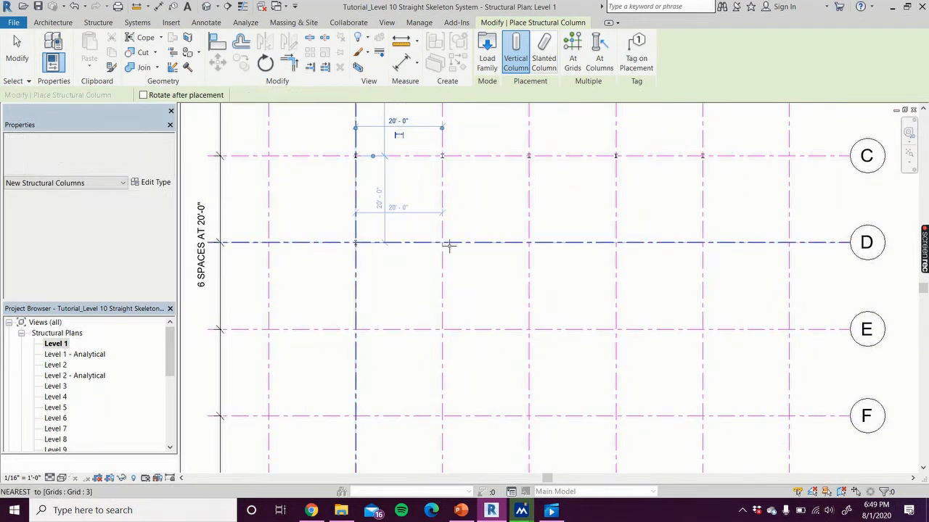
click(443, 244)
click(529, 244)
click(618, 244)
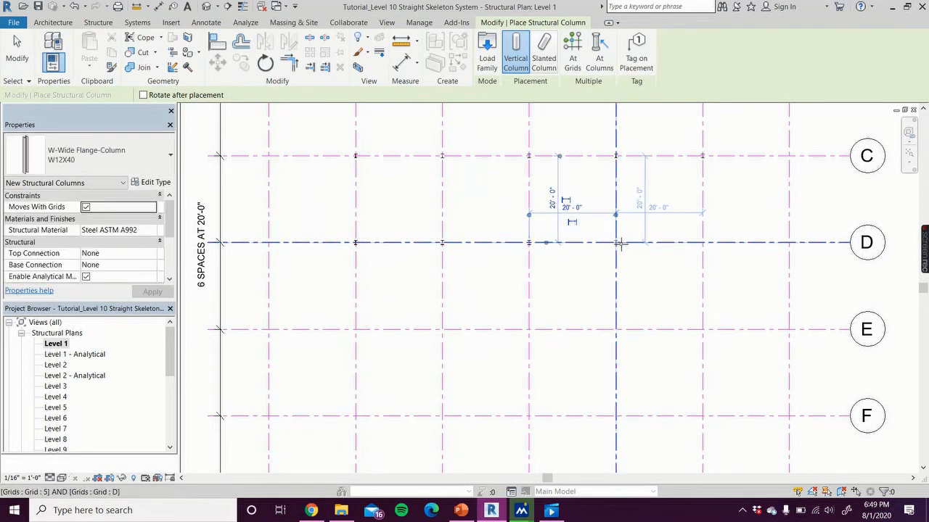
click(703, 244)
- Place vertical W12X40 columns along grid E at its intersections with grids 6 through 2
click(704, 333)
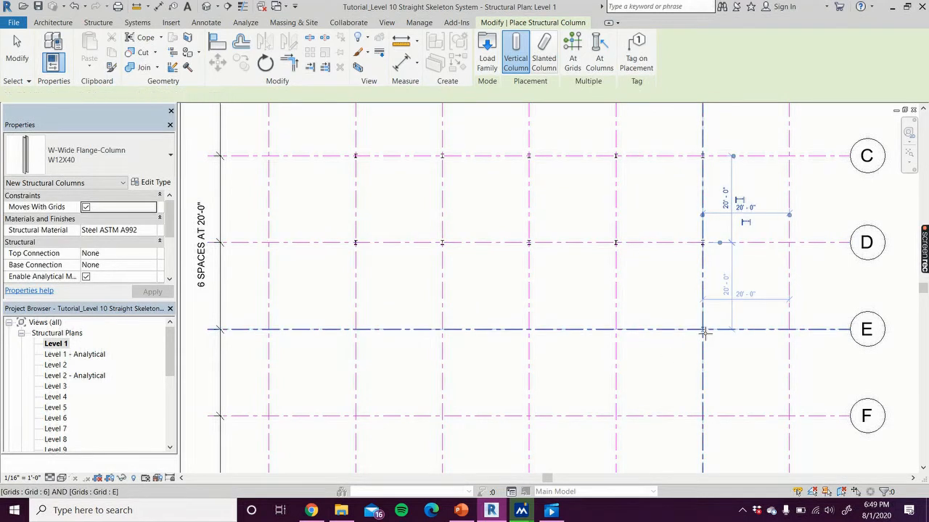
click(617, 332)
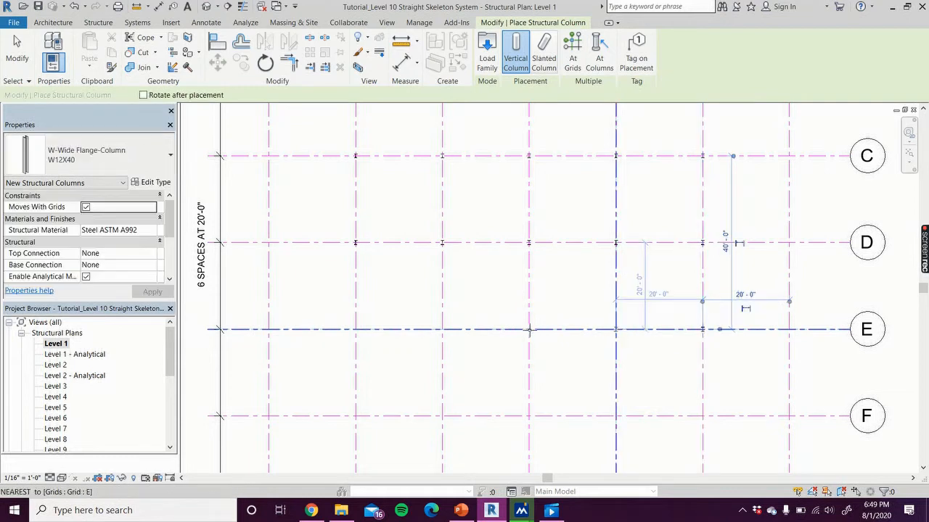
click(530, 333)
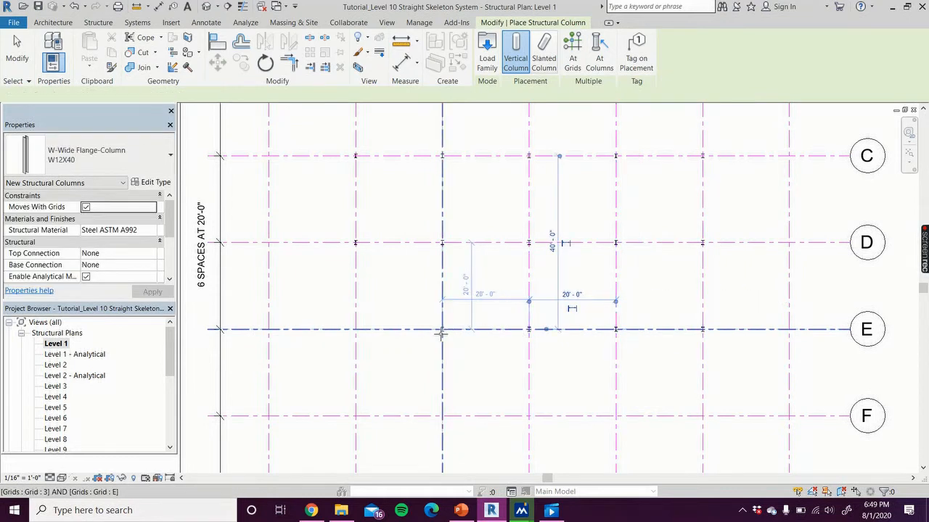
click(441, 332)
click(356, 330)
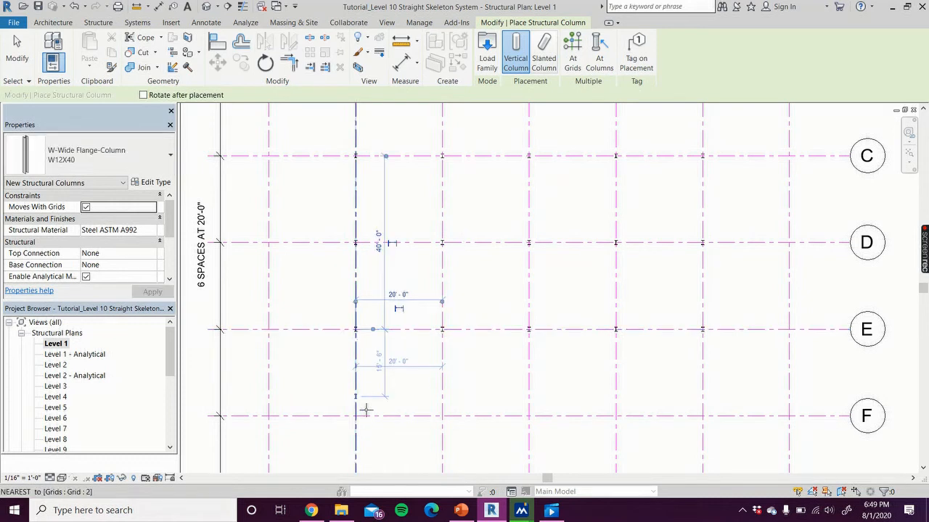
- Place vertical W12X40 columns along grid F at its intersections with grids 2 through 6 and end column placement
click(443, 418)
click(529, 415)
click(616, 415)
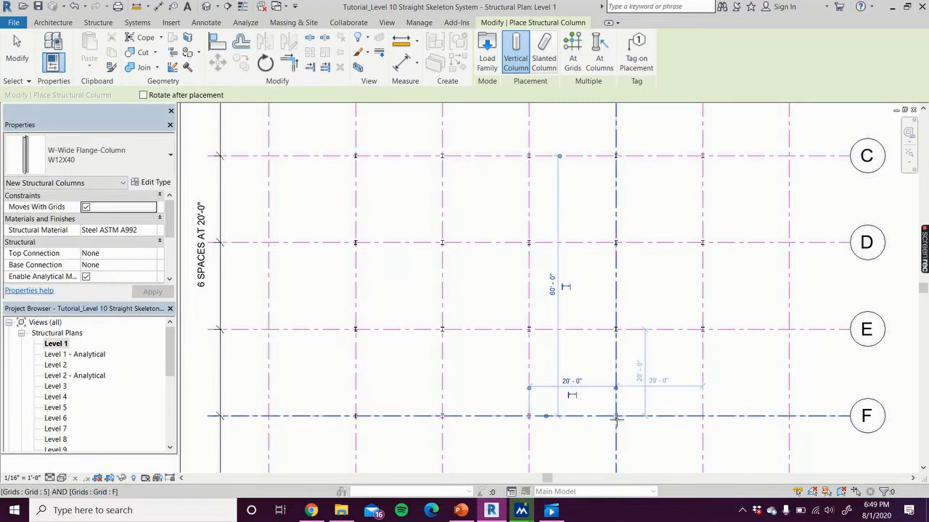
click(706, 417)
scroll(638, 373, down, 3)
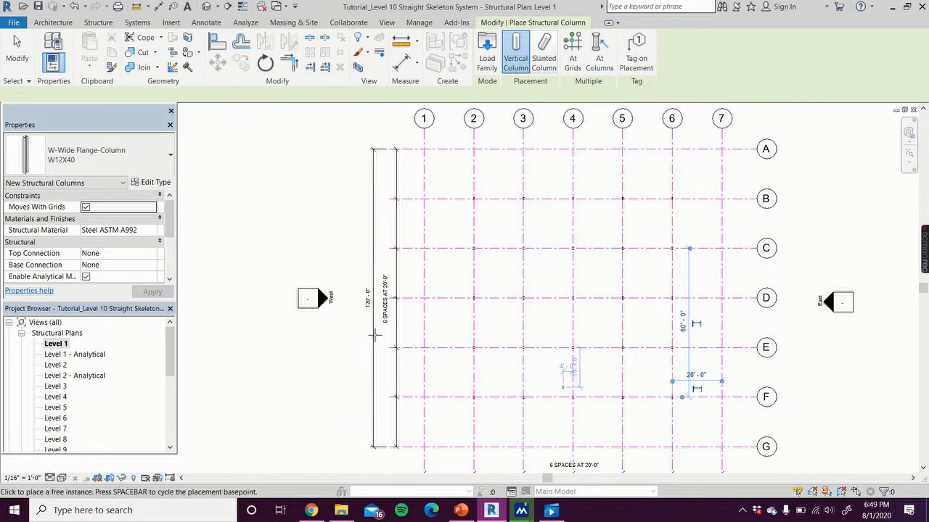
click(18, 57)
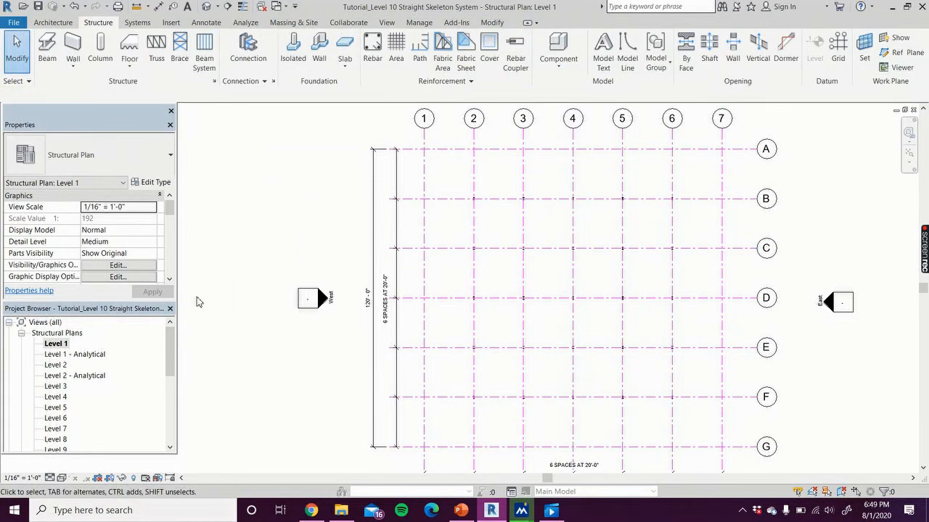
- Check the vertical extent of the newly placed columns in the South elevation and return to the Level 1 structural plan
drag(167, 354, 171, 419)
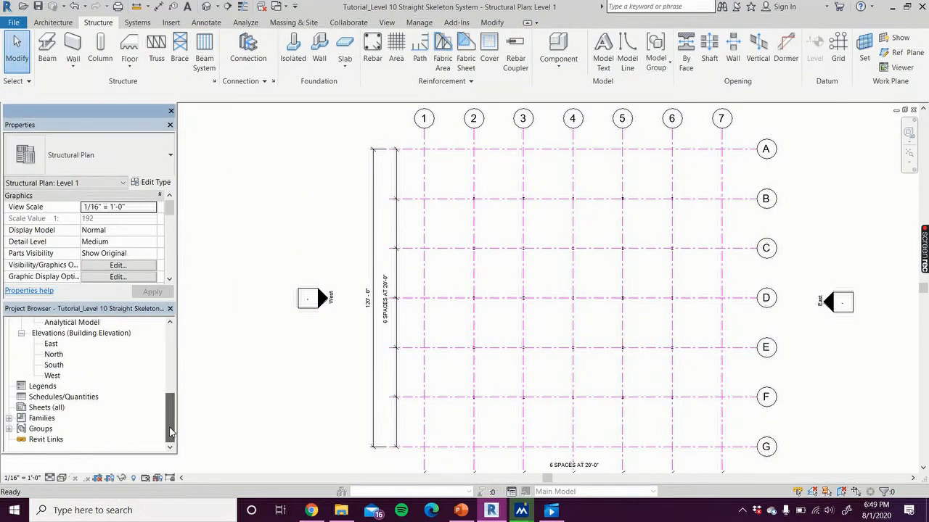
double_click(58, 366)
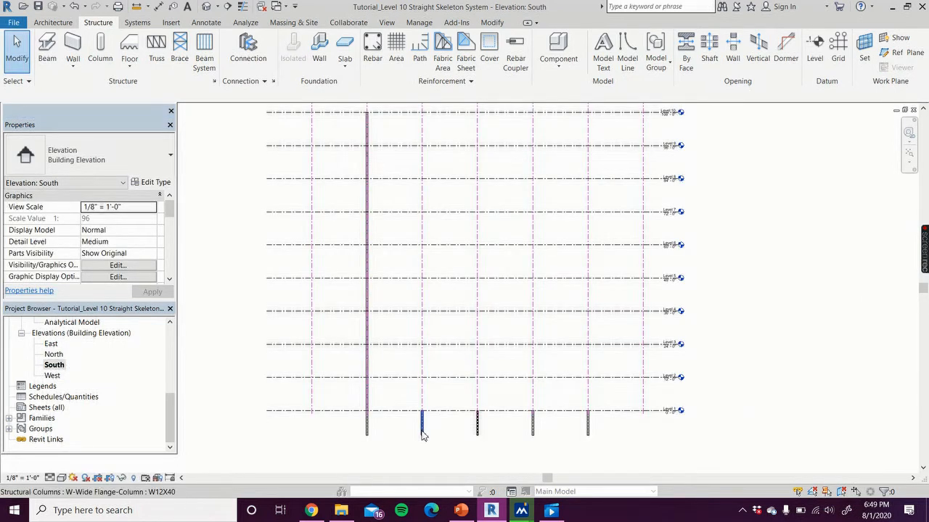
drag(172, 423, 172, 355)
double_click(62, 346)
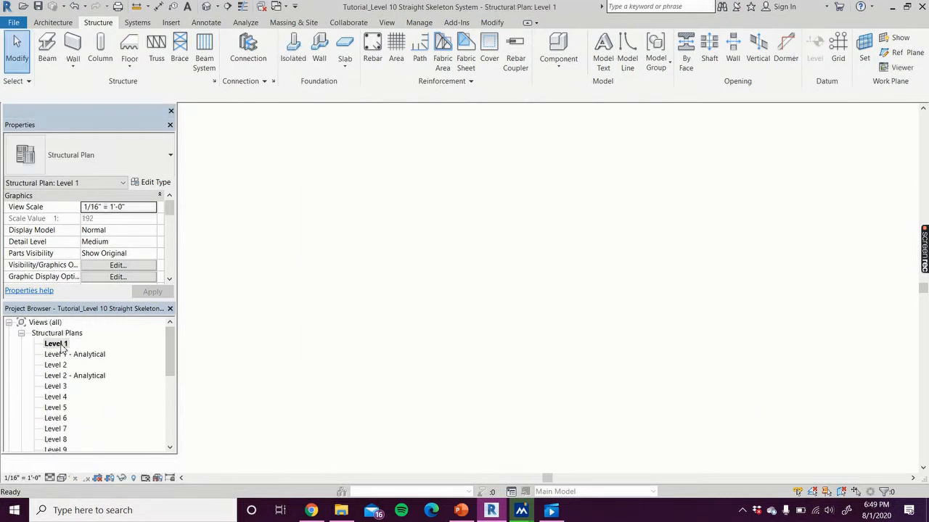
- Select all structural columns on grids B–F and 2–6 and set their Top Level to Level 10 and Base Offset to 0
drag(441, 173, 690, 429)
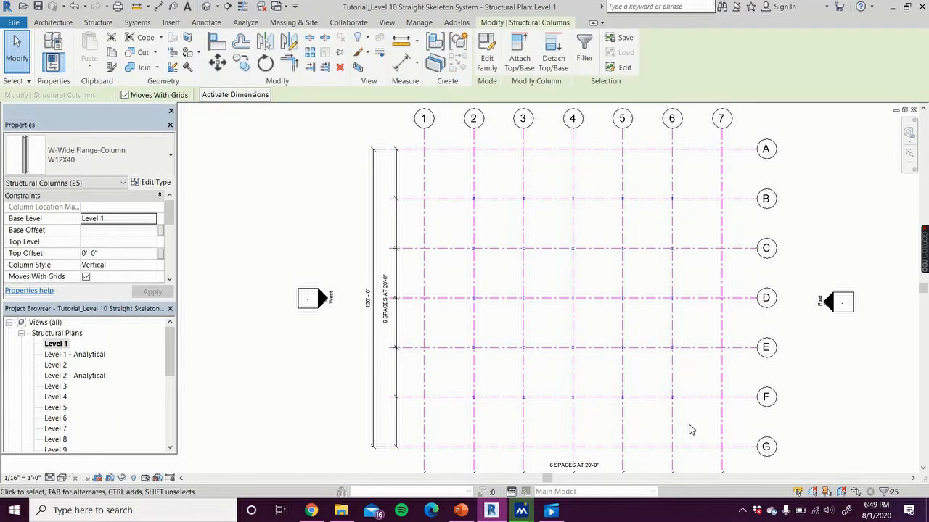
click(585, 49)
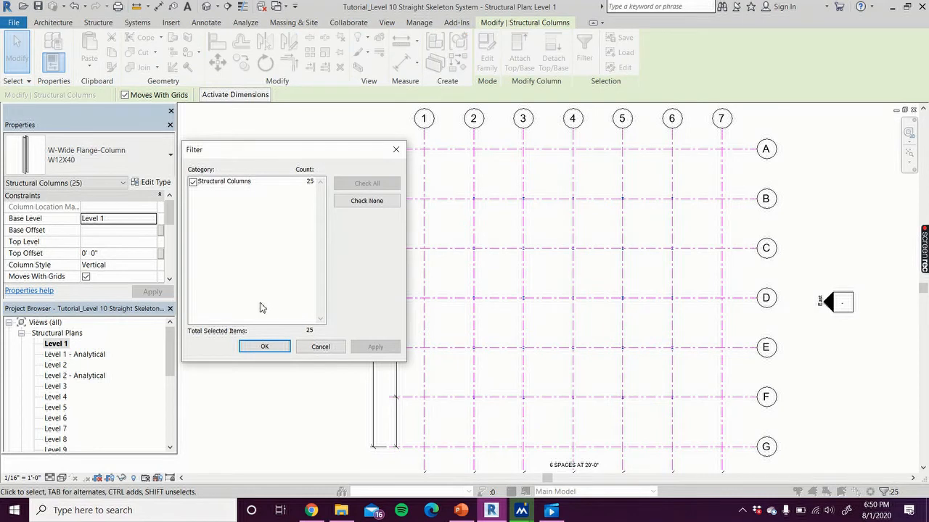
click(261, 348)
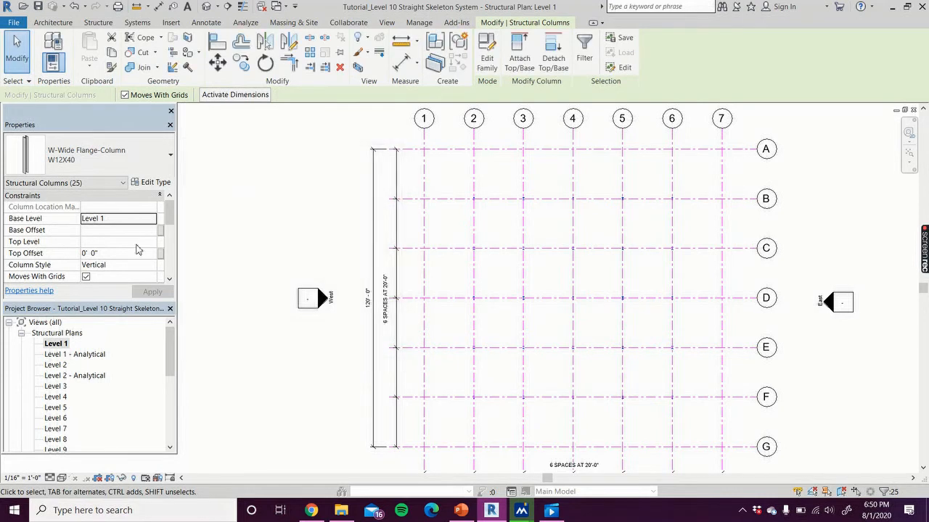
click(116, 246)
click(152, 243)
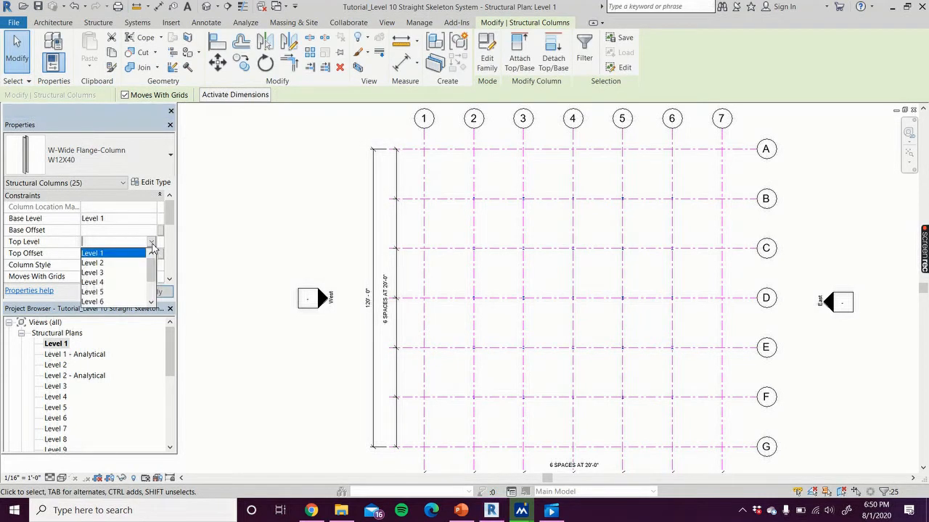
scroll(137, 287, down, 2)
click(113, 302)
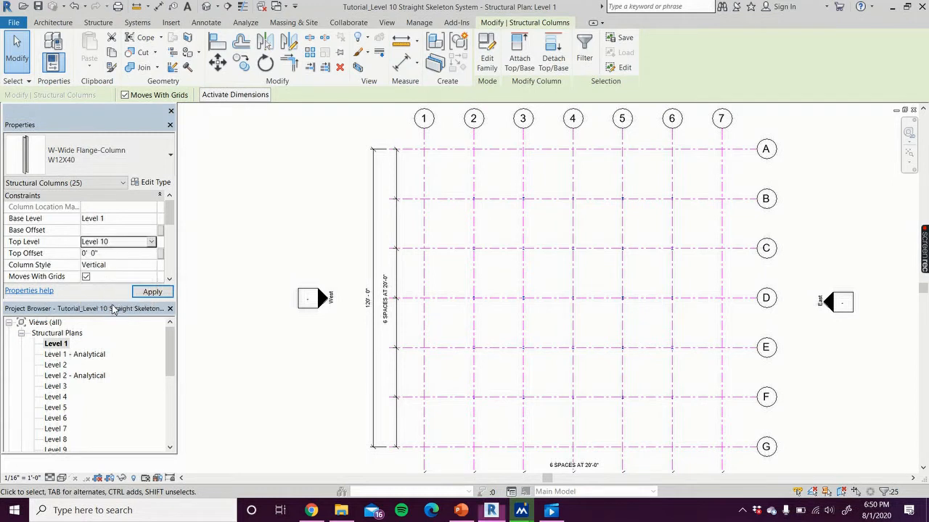
click(106, 230)
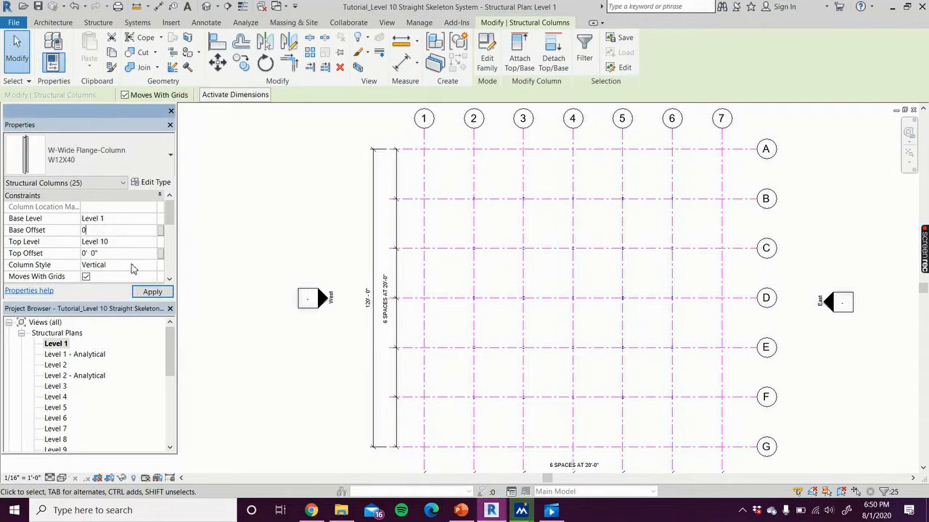
click(153, 293)
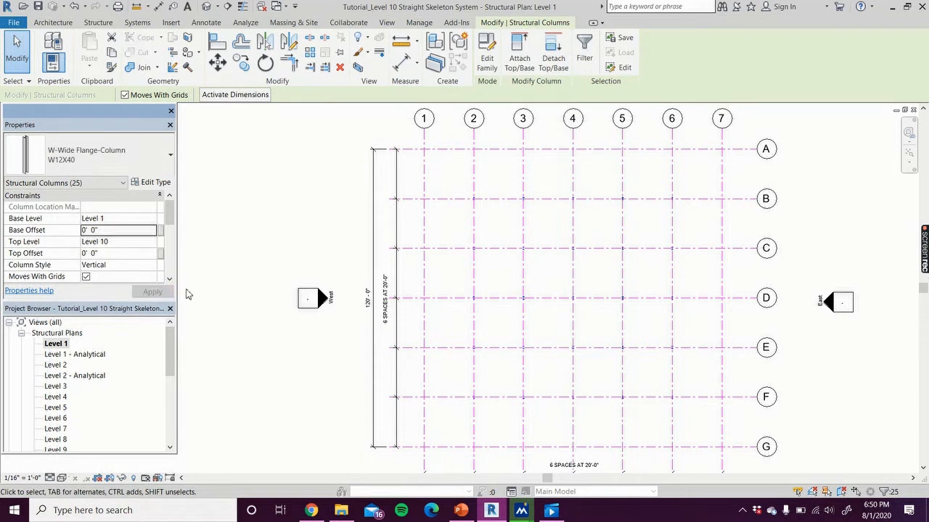
- Inspect the full-height columns in the South elevation and clear the selection
drag(172, 363, 174, 424)
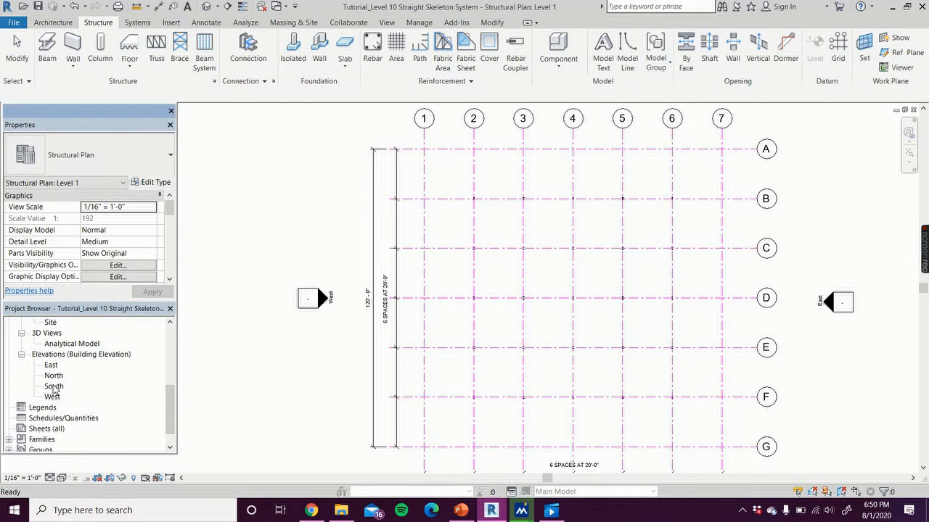
double_click(54, 387)
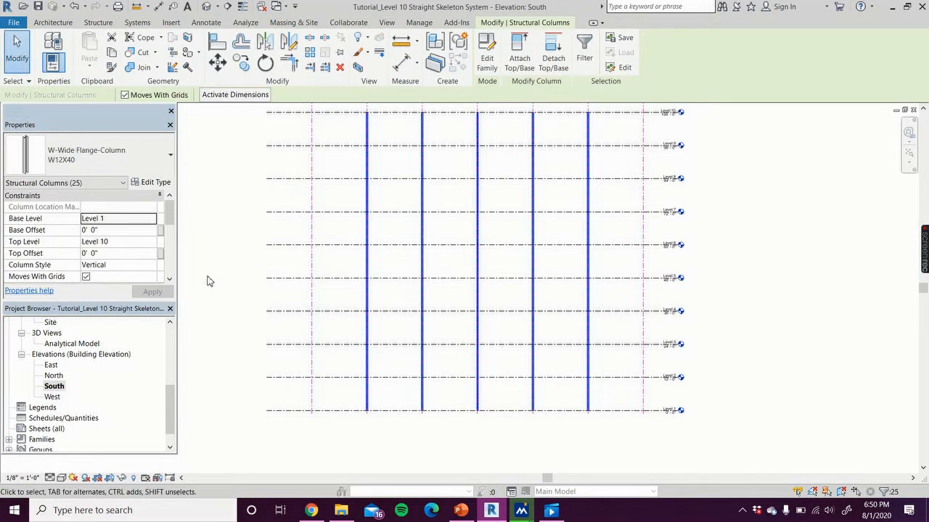
key(Escape)
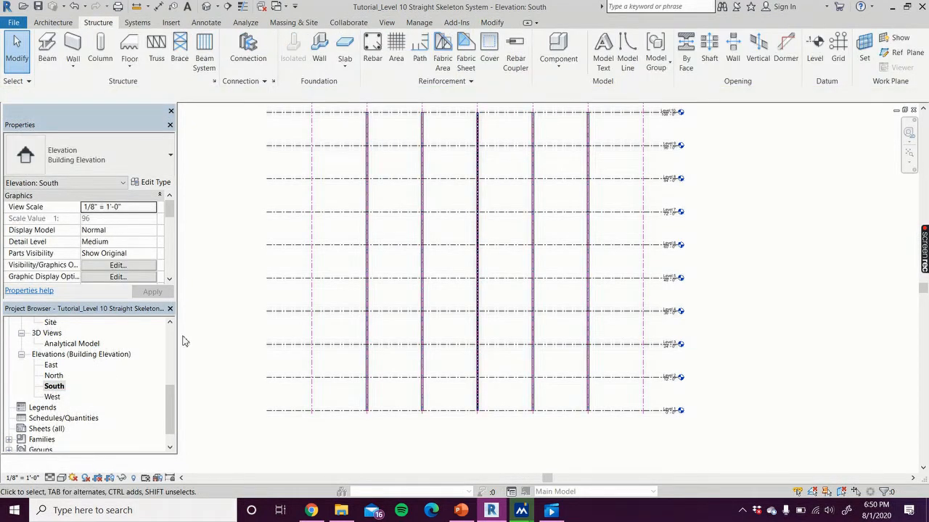
- Open the Analytical Model 3D view to examine the column layout
drag(172, 405, 176, 421)
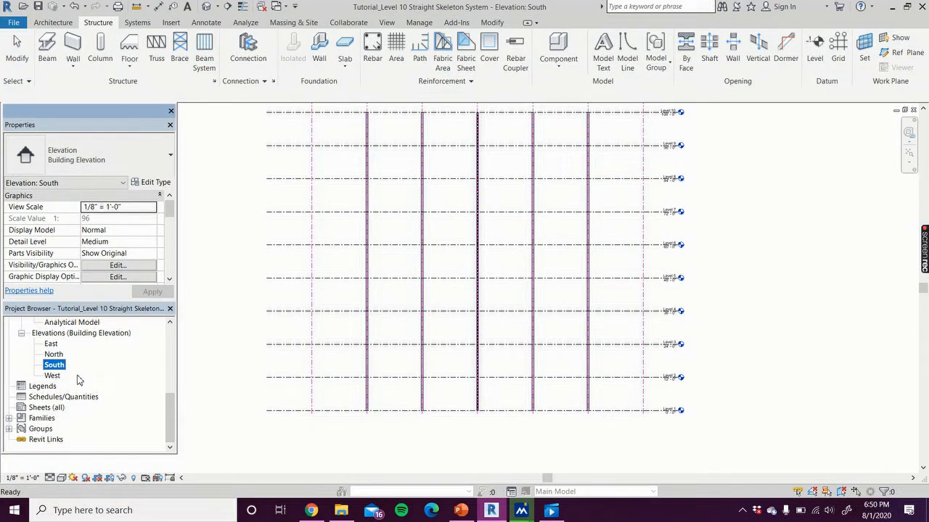
scroll(78, 380, up, 2)
double_click(45, 355)
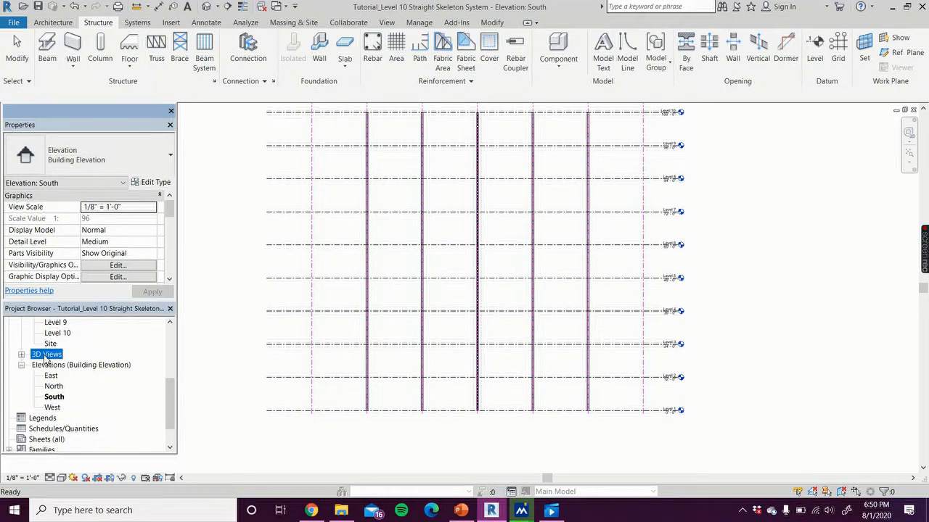
double_click(48, 355)
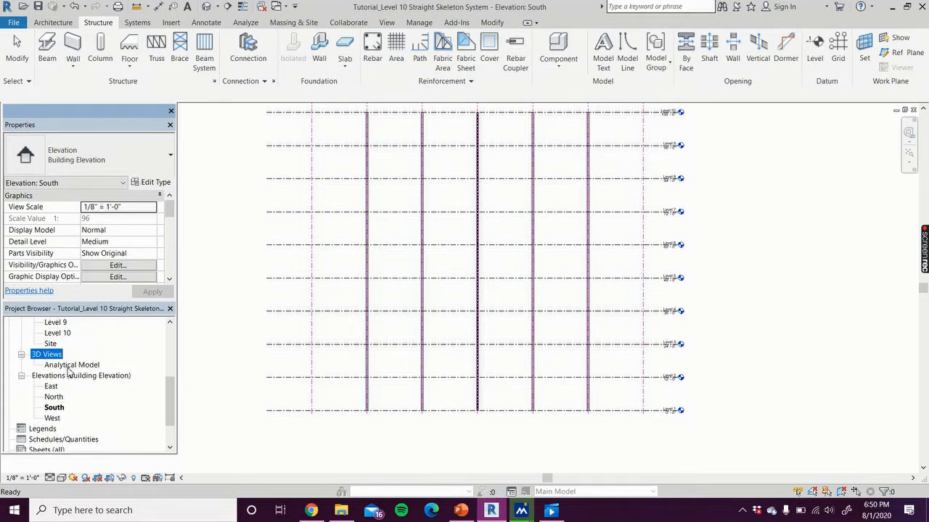
double_click(68, 366)
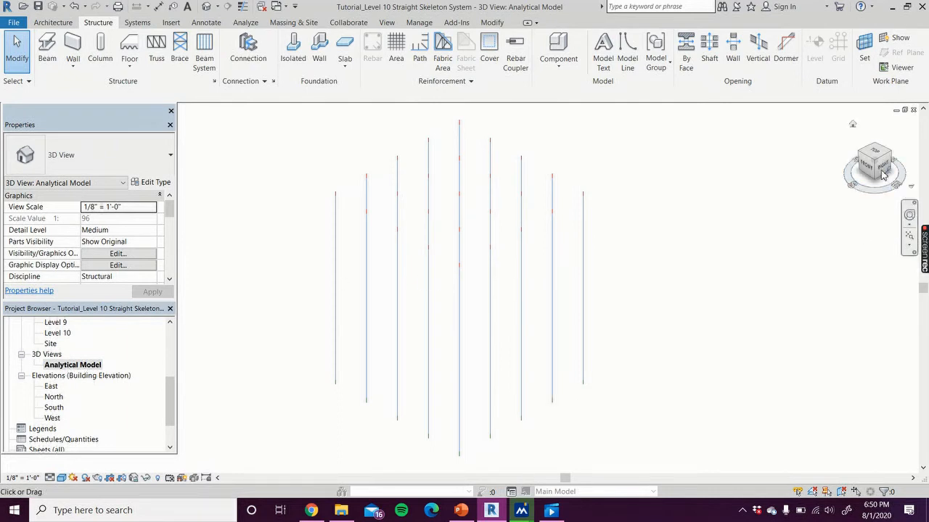
- Orbit the columns in the Analytical Model and default 3D views, and return to the Level 1 structural plan
drag(876, 174, 899, 165)
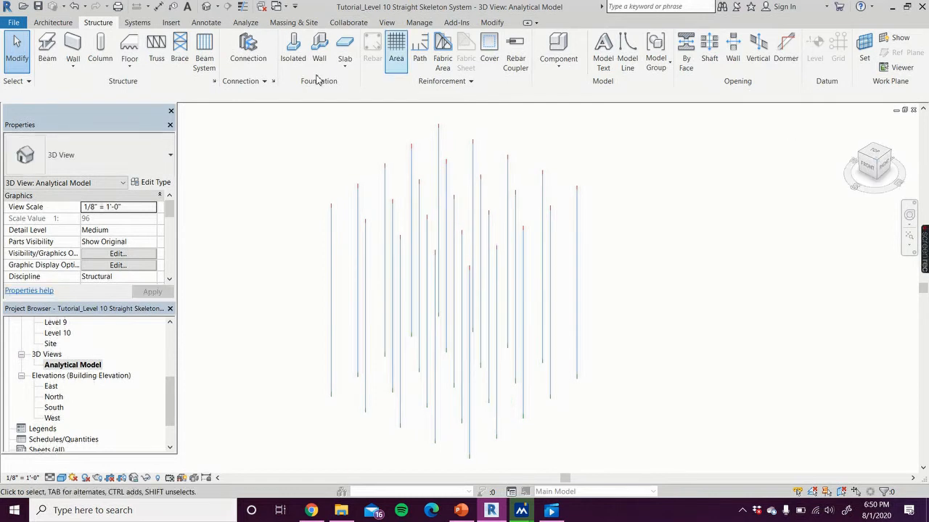
click(207, 7)
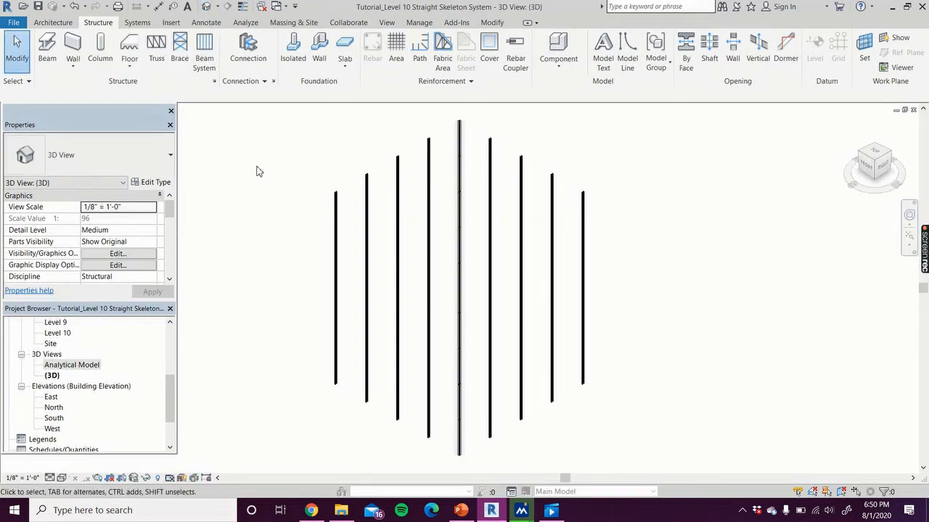
drag(878, 176, 913, 172)
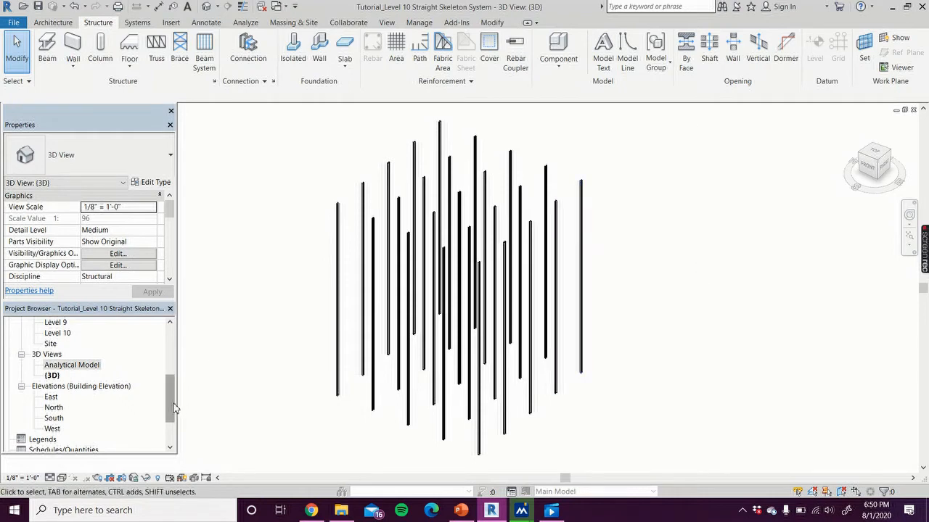
drag(172, 409, 174, 355)
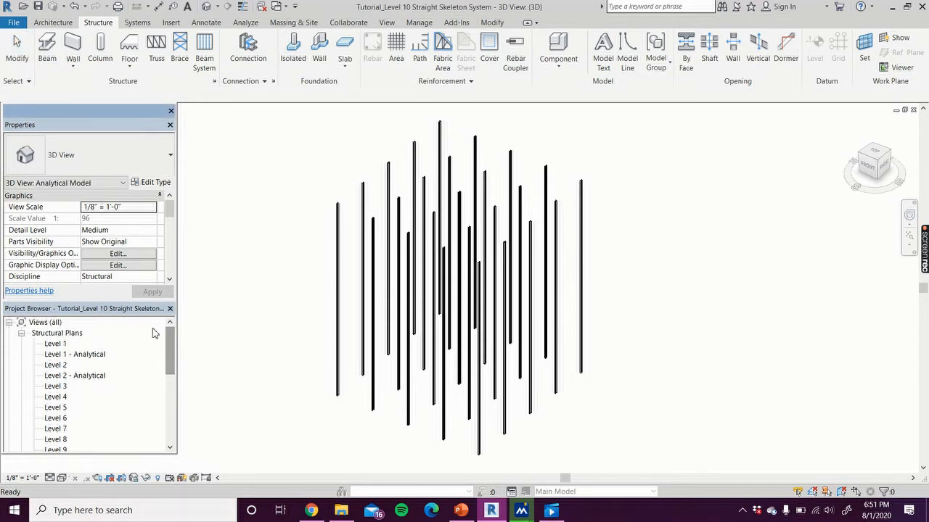
double_click(56, 344)
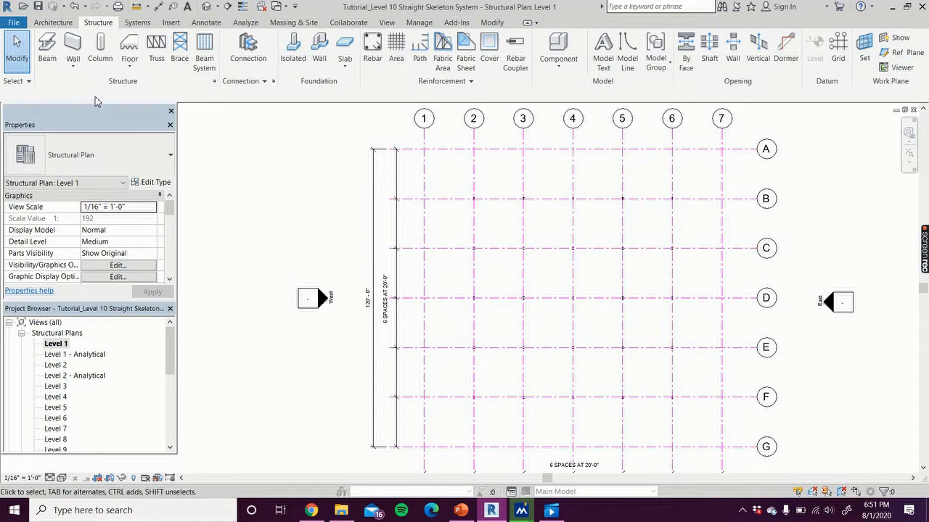
- Start a structural column and open the W-Wide Flange-Column family from the US Imperial Structural Columns Steel folder
click(101, 53)
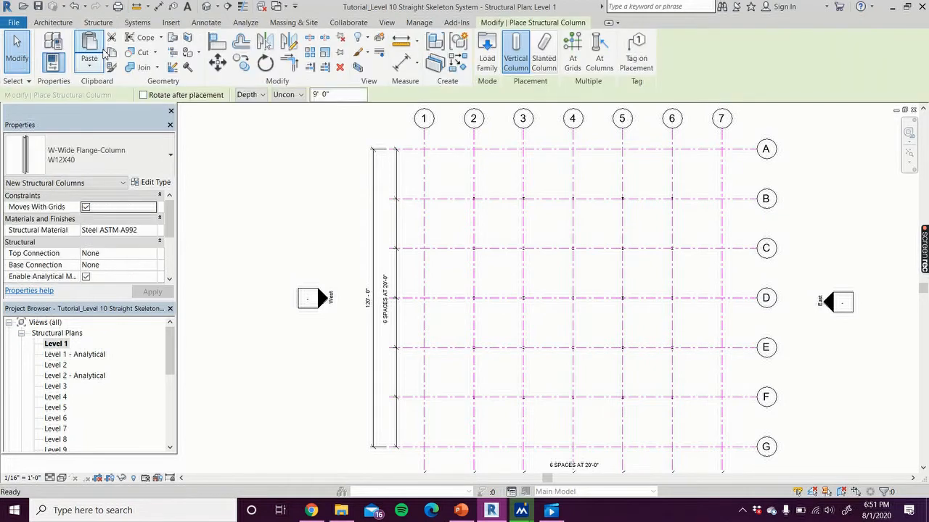
click(133, 159)
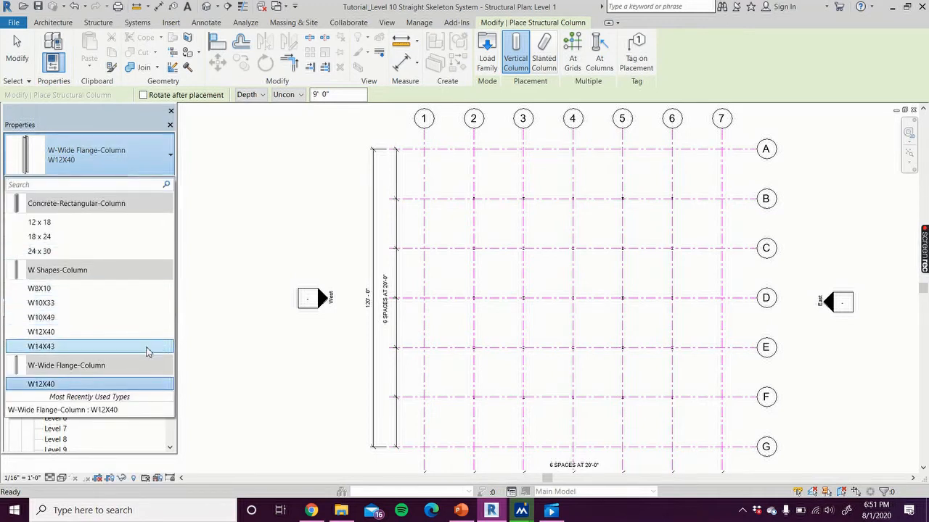
click(489, 48)
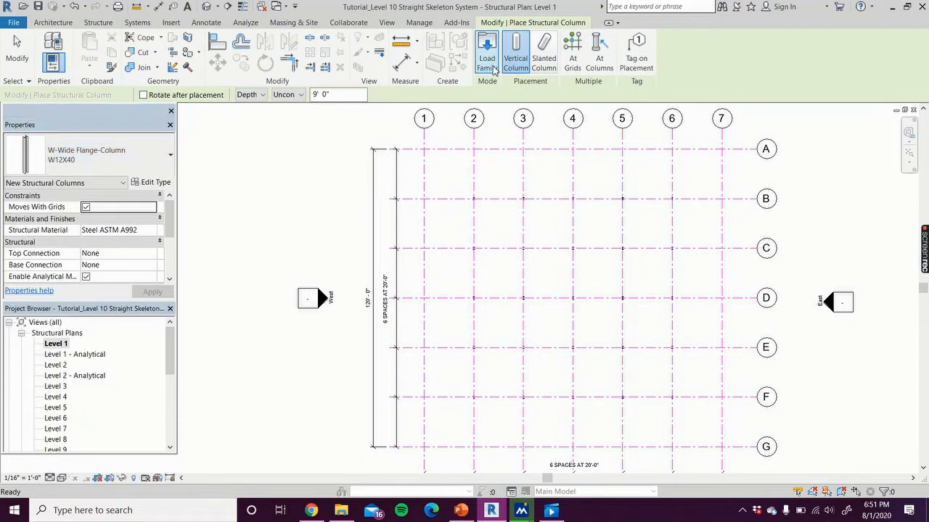
click(489, 49)
scroll(425, 225, down, 7)
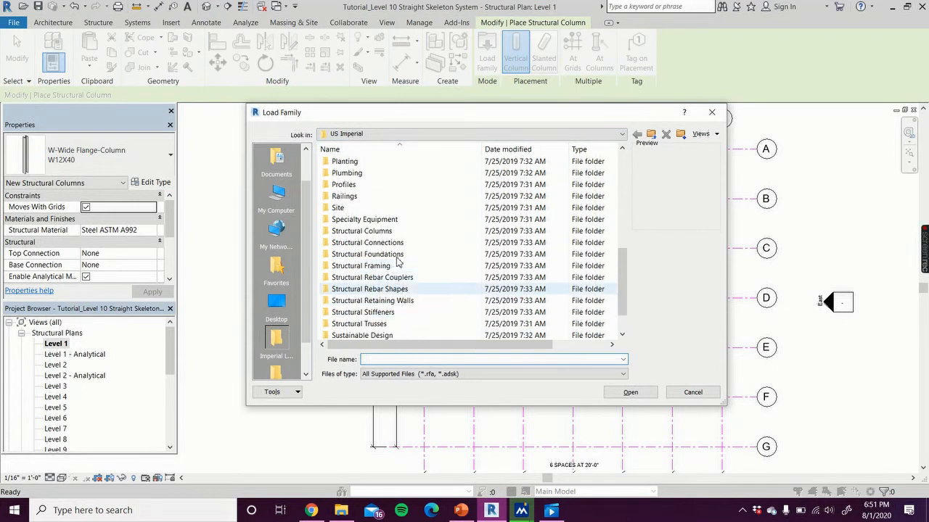
double_click(392, 232)
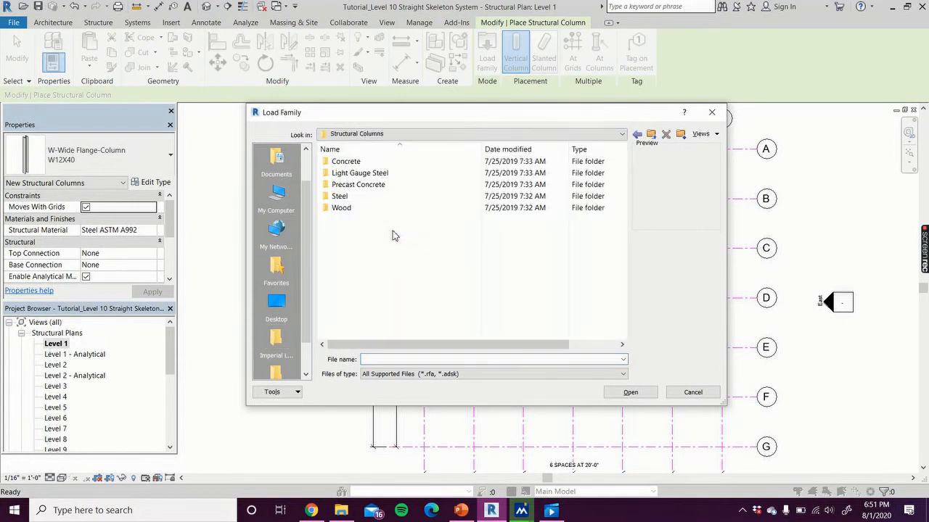
double_click(348, 197)
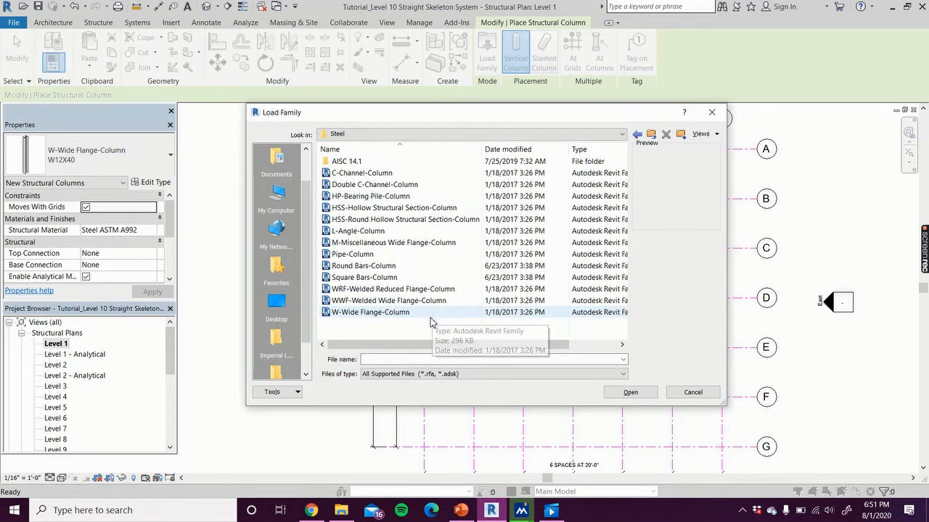
double_click(373, 314)
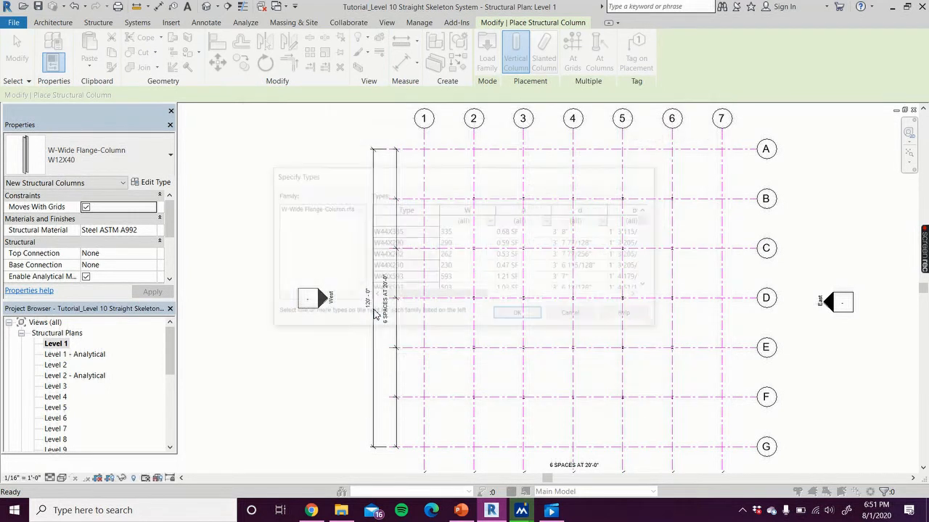
- Examine the W10, W12 and W14 sizes in the family's type list and close the list
scroll(522, 257, down, 3)
drag(649, 225, 653, 267)
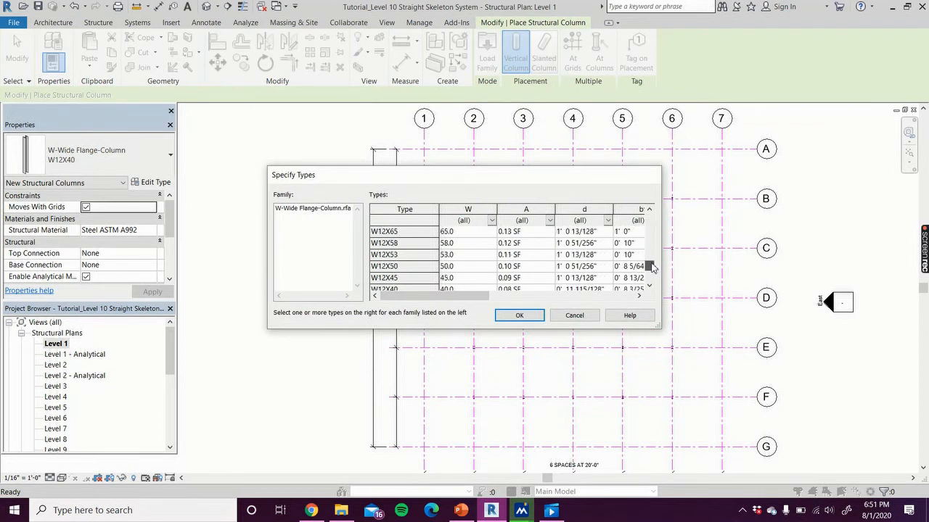
scroll(486, 275, up, 3)
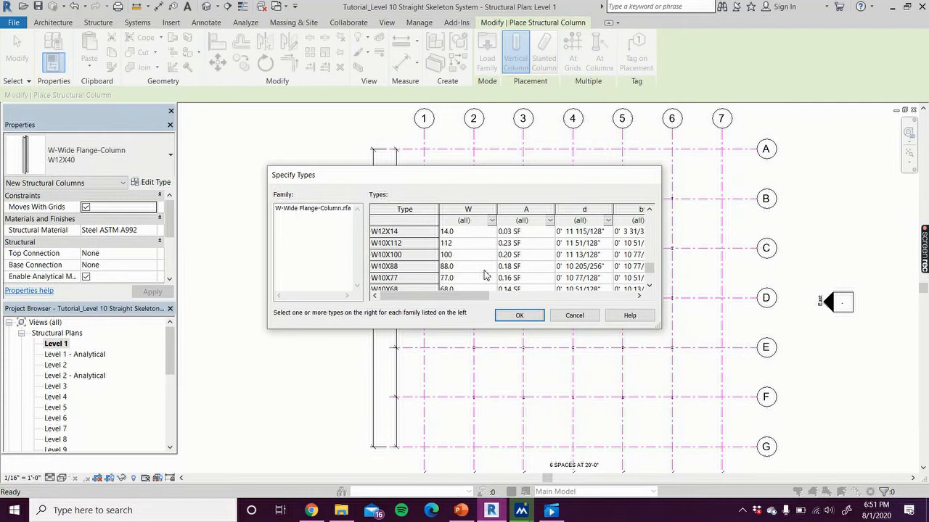
scroll(486, 275, up, 5)
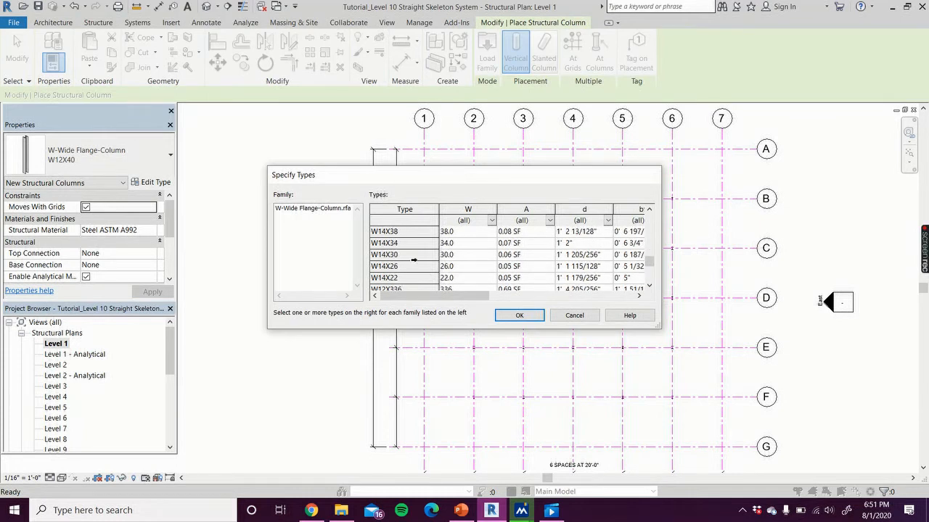
click(415, 261)
click(515, 316)
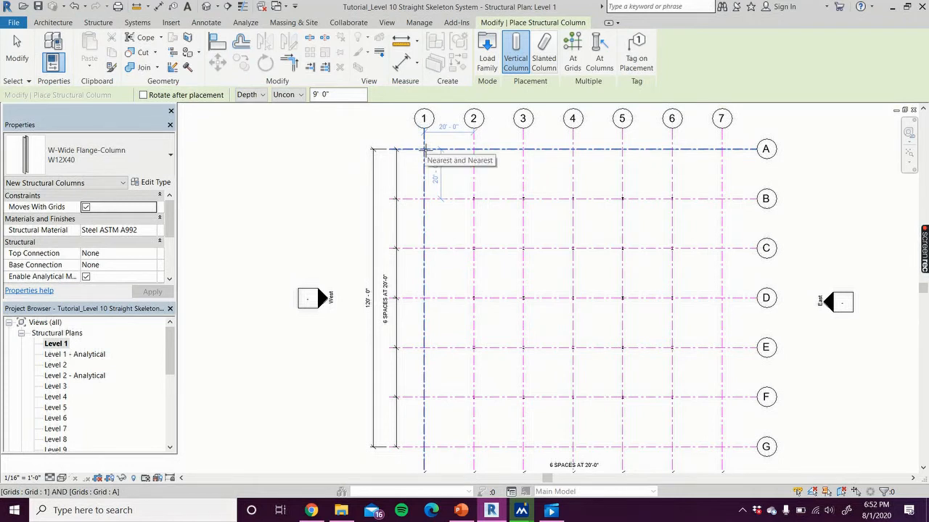
- Place a vertical W12X40 column at the intersection of grids A and 1 and end column placement
click(425, 150)
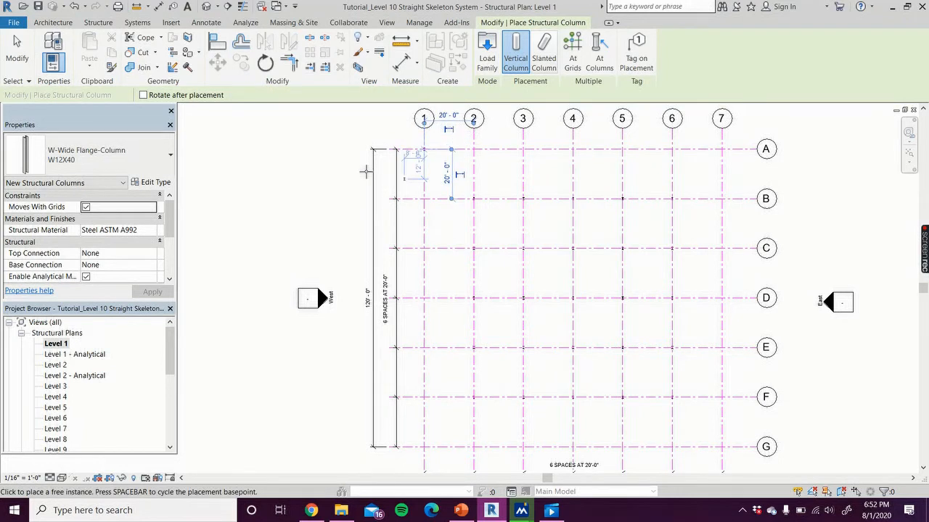
right_click(320, 177)
click(348, 184)
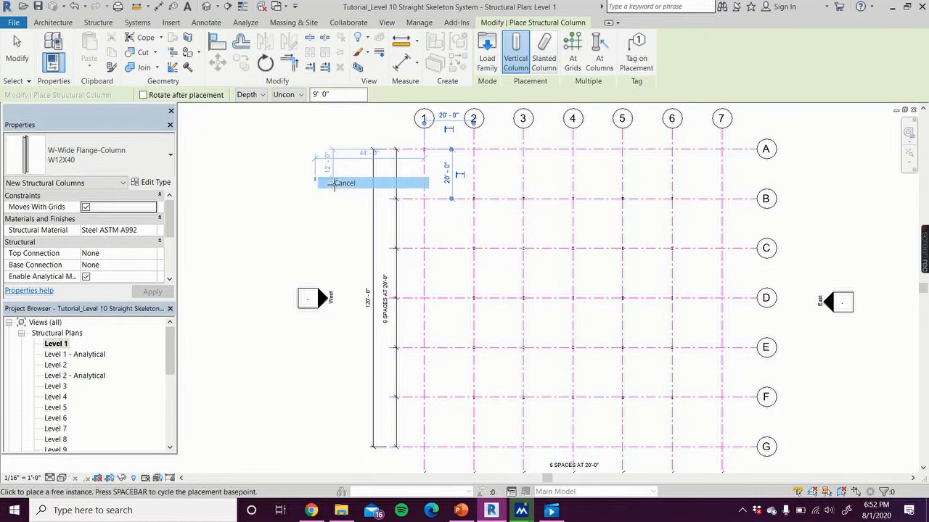
click(16, 51)
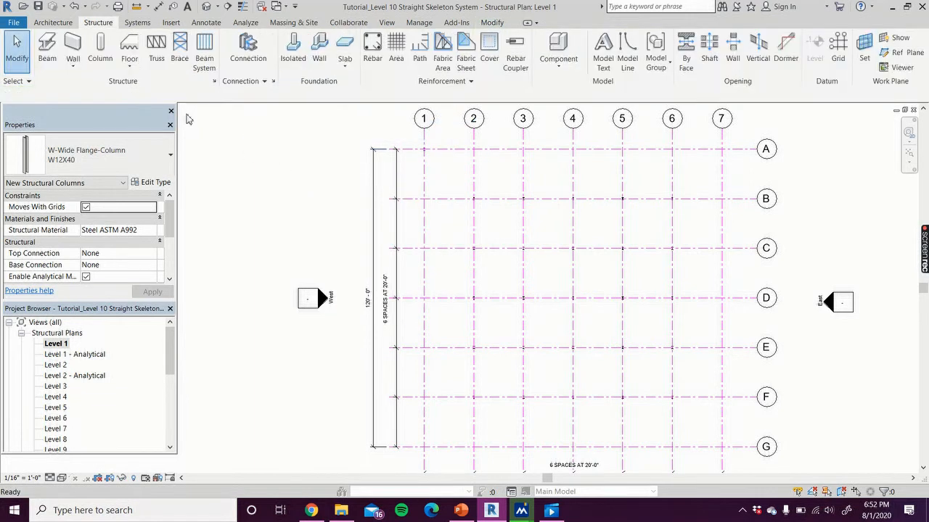
- Set the A-1 column's Top Level to Level 10 and its Base Offset and Top Offset to 0
scroll(439, 154, up, 3)
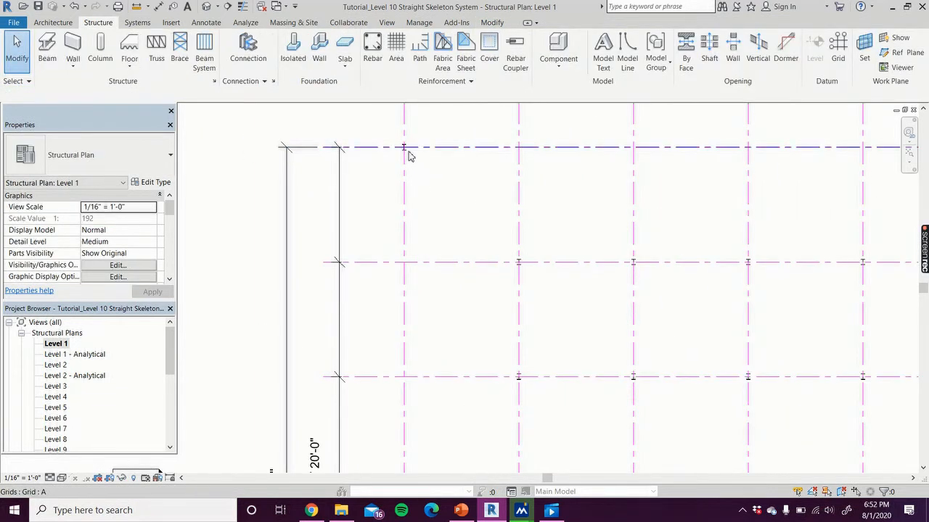
click(406, 151)
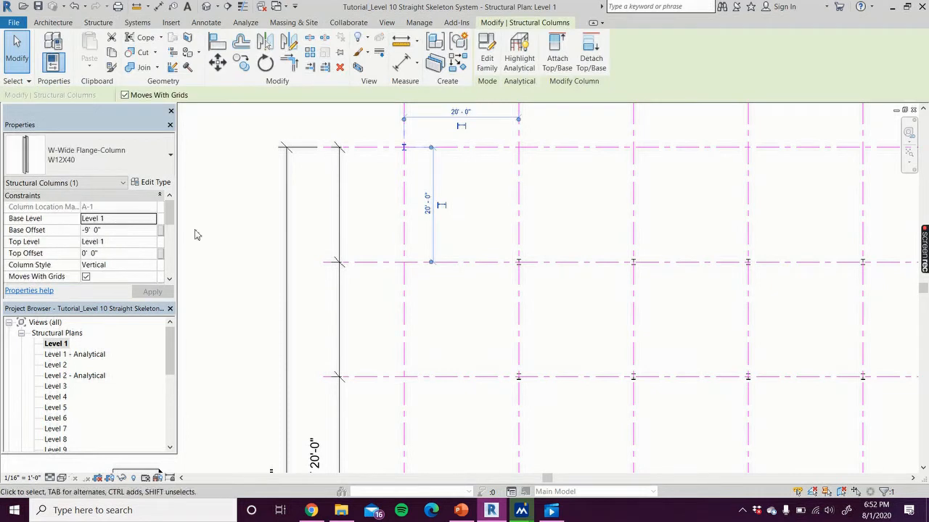
click(145, 241)
click(151, 241)
scroll(130, 281, down, 2)
click(109, 302)
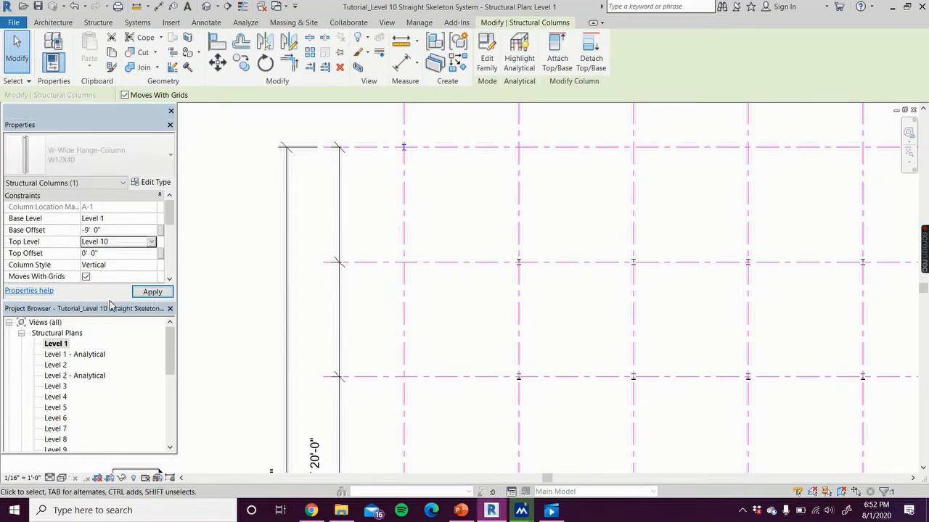
click(116, 254)
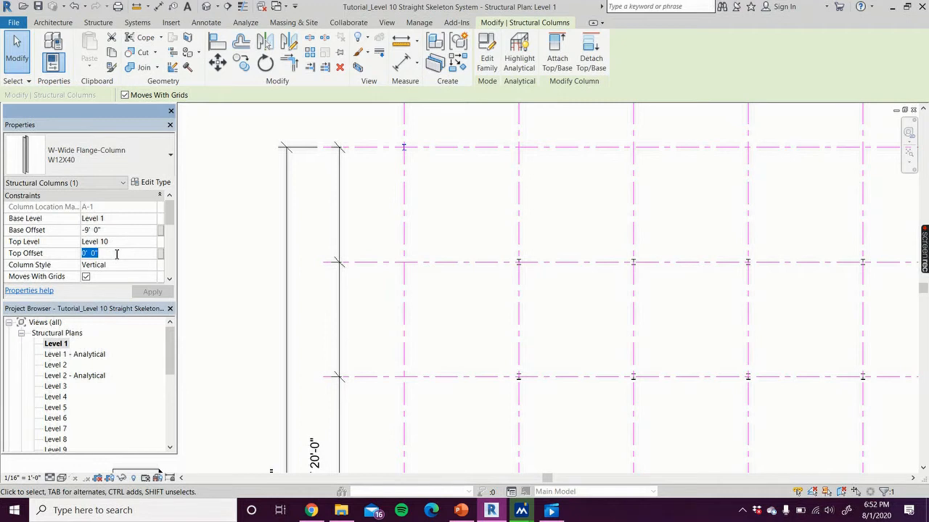
text(0)
click(152, 293)
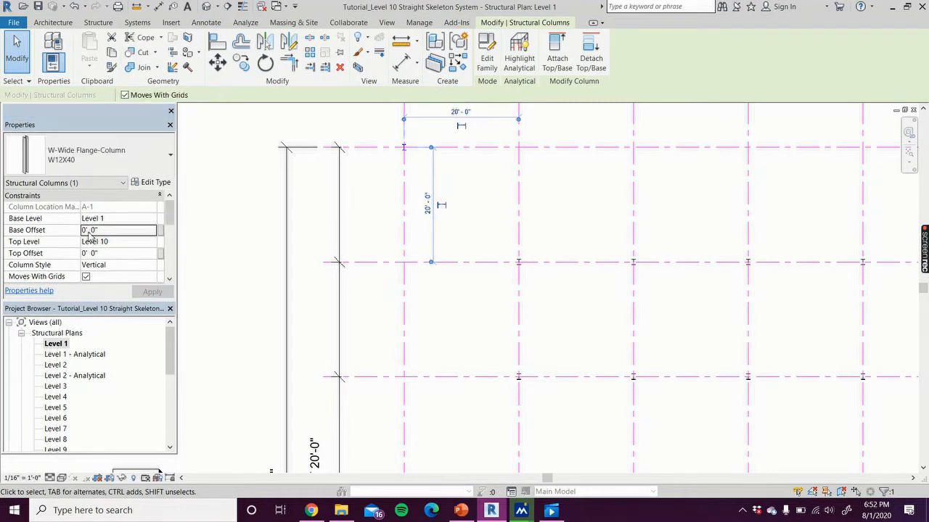
scroll(107, 233, down, 5)
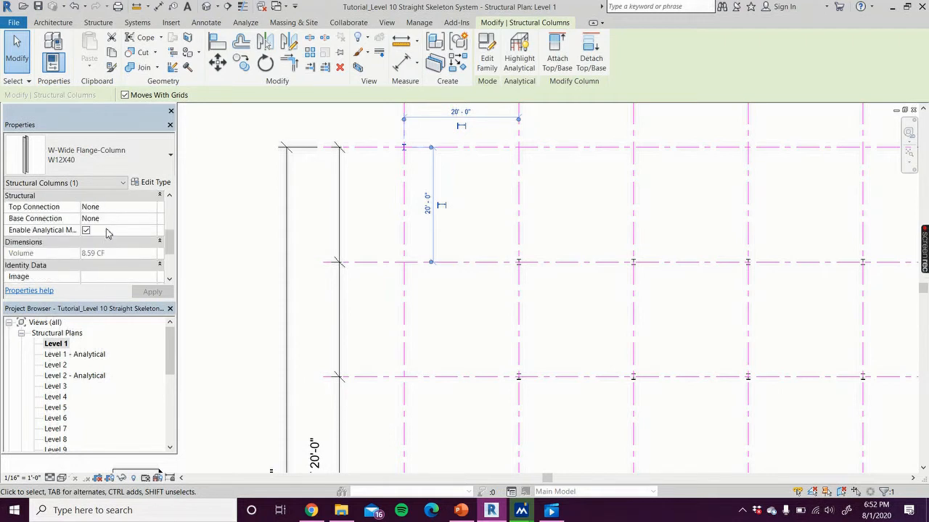
scroll(109, 232, up, 5)
click(218, 206)
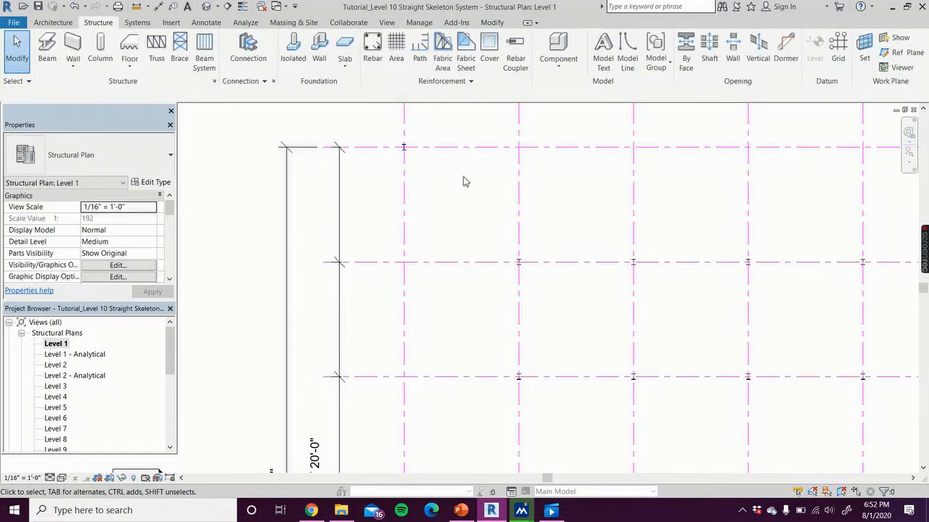
- Array the A-1 column linearly along grid A to grid 7, with 7 grouped members spaced 20 feet apart
click(404, 147)
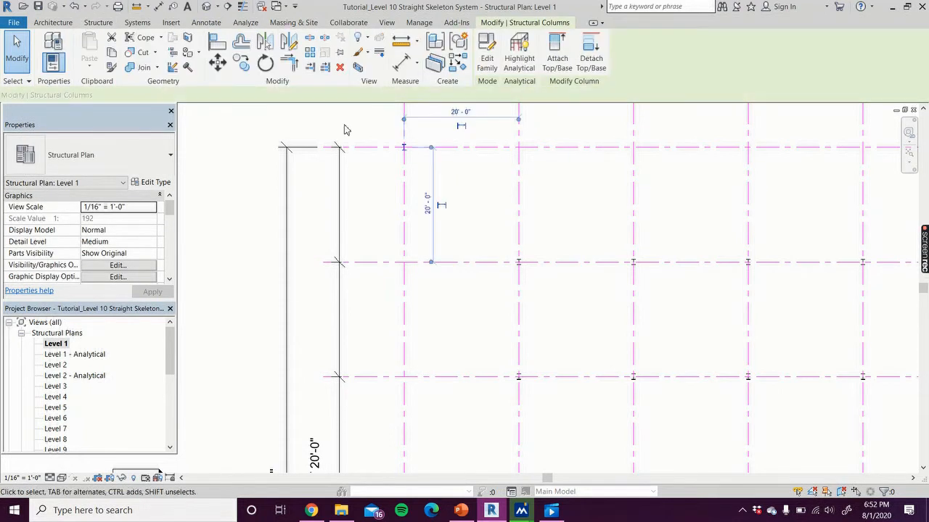
click(311, 54)
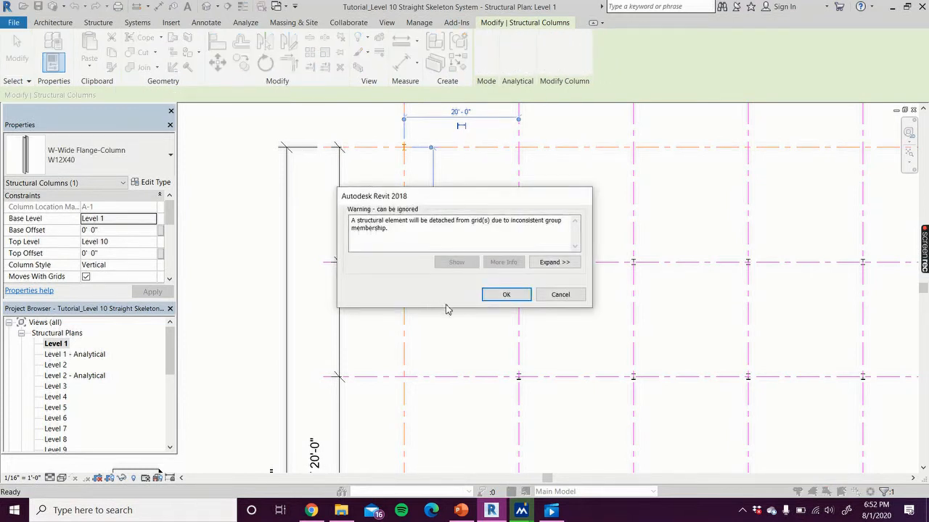
click(507, 295)
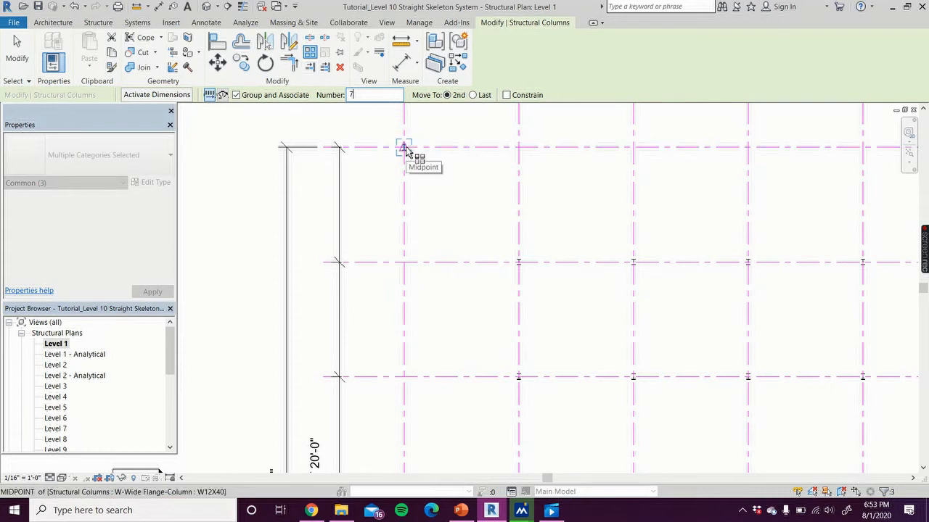
click(404, 149)
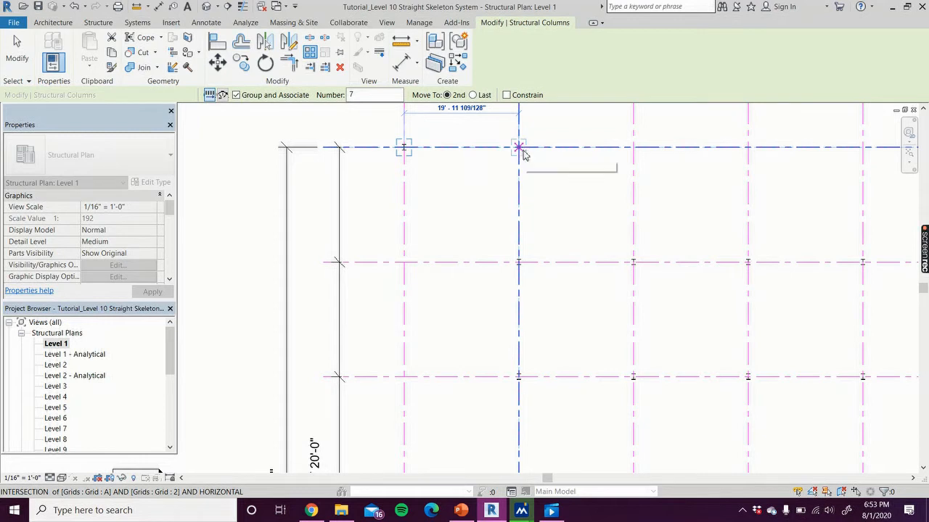
text(20)
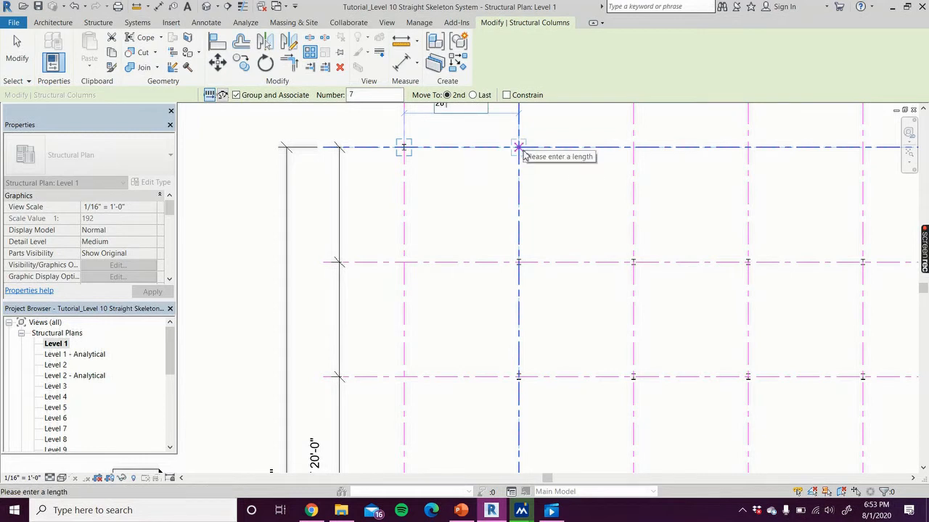
key(Return)
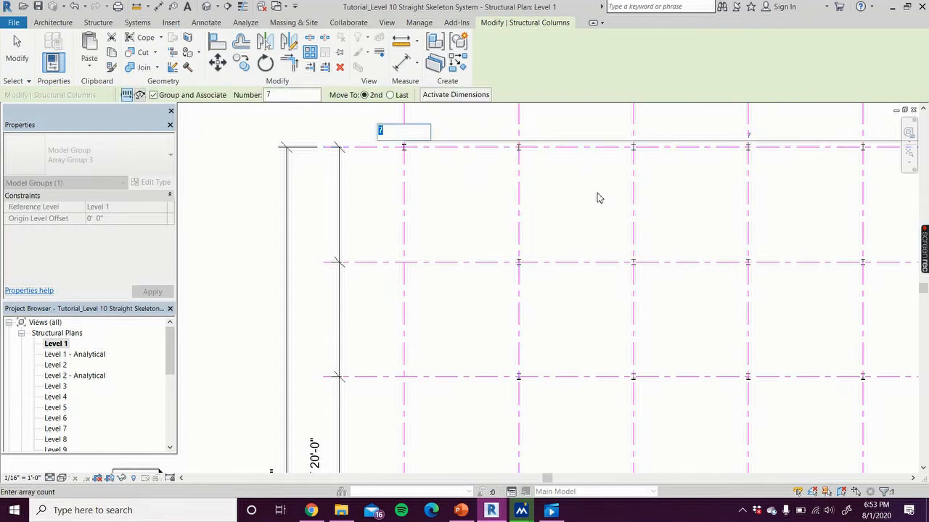
scroll(598, 198, down, 2)
middle_drag(598, 198, 473, 206)
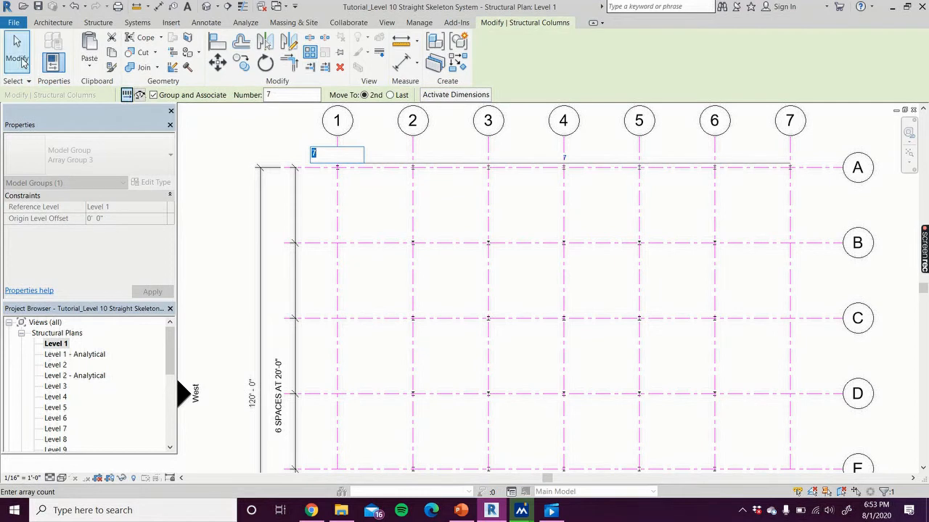
click(23, 64)
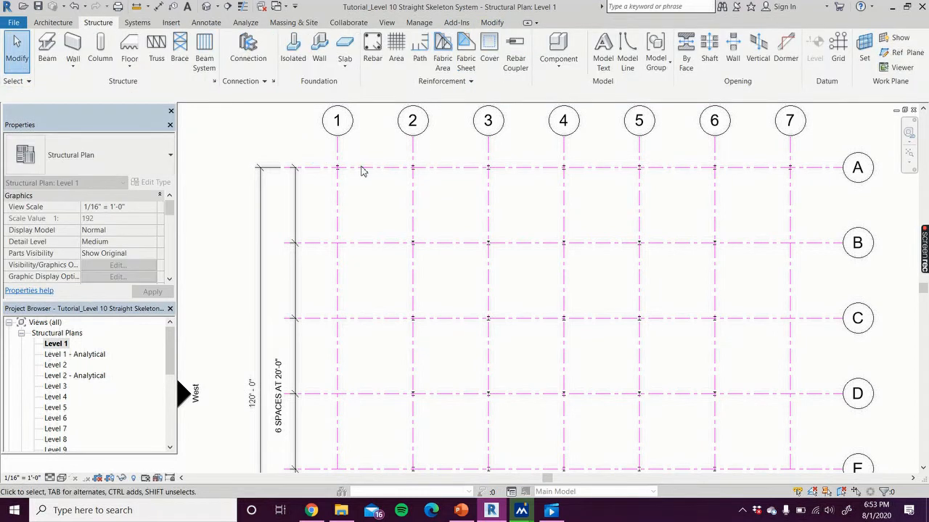
click(337, 169)
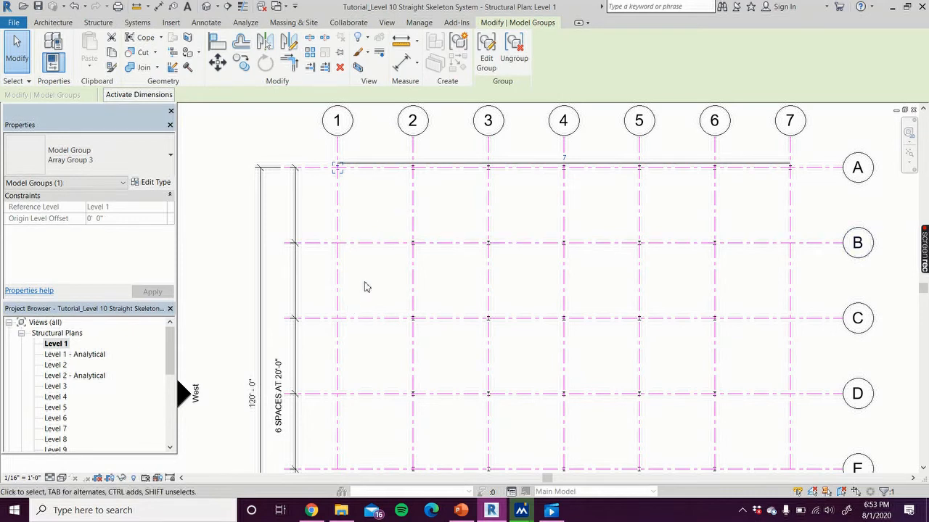
click(375, 225)
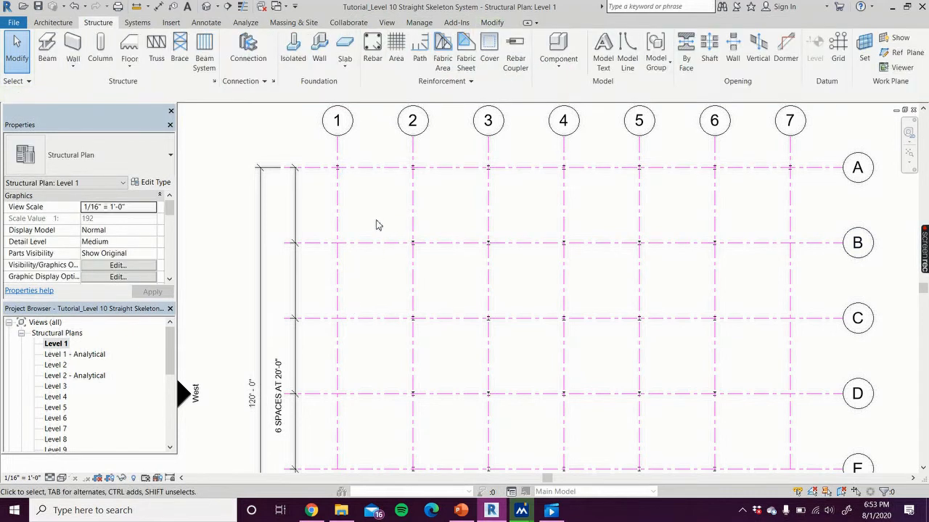
click(367, 181)
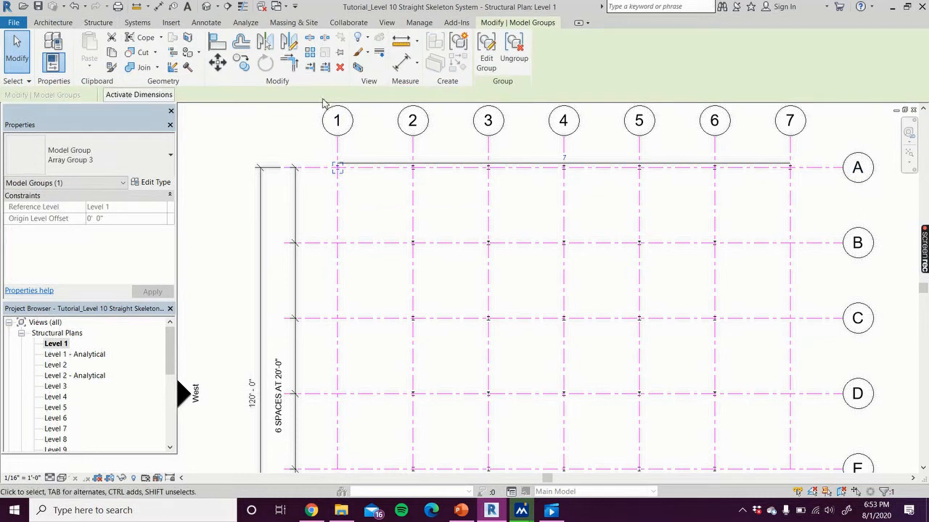
click(306, 155)
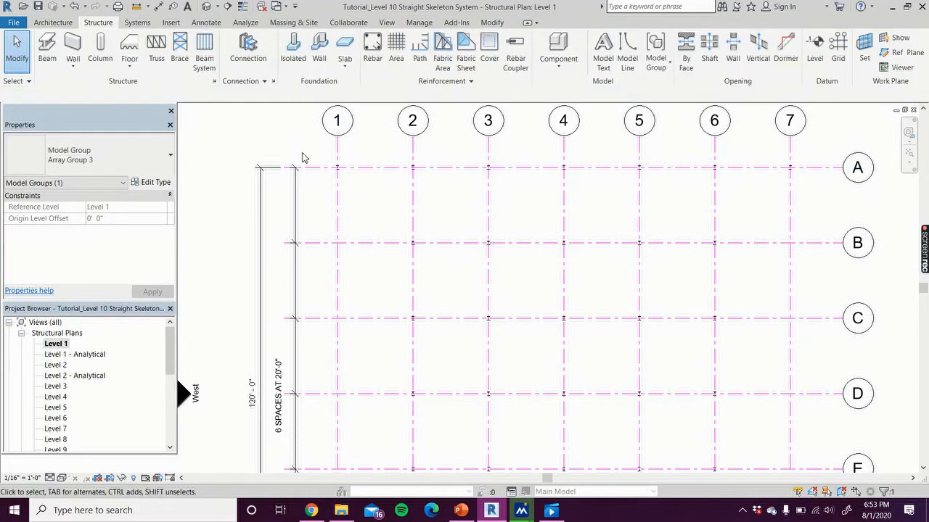
- Mirror a copy of the seven grid A column groups about grid D onto grid G and clear the selection
drag(527, 192, 824, 189)
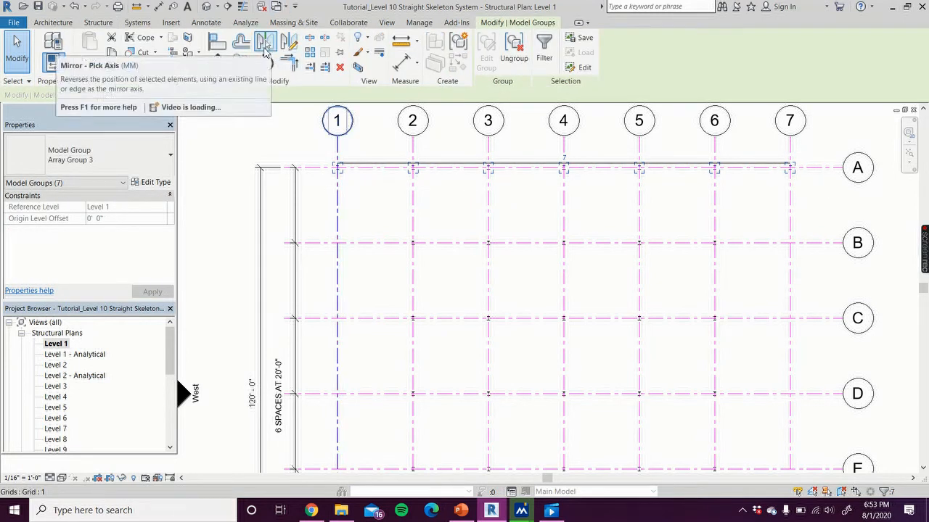
click(265, 45)
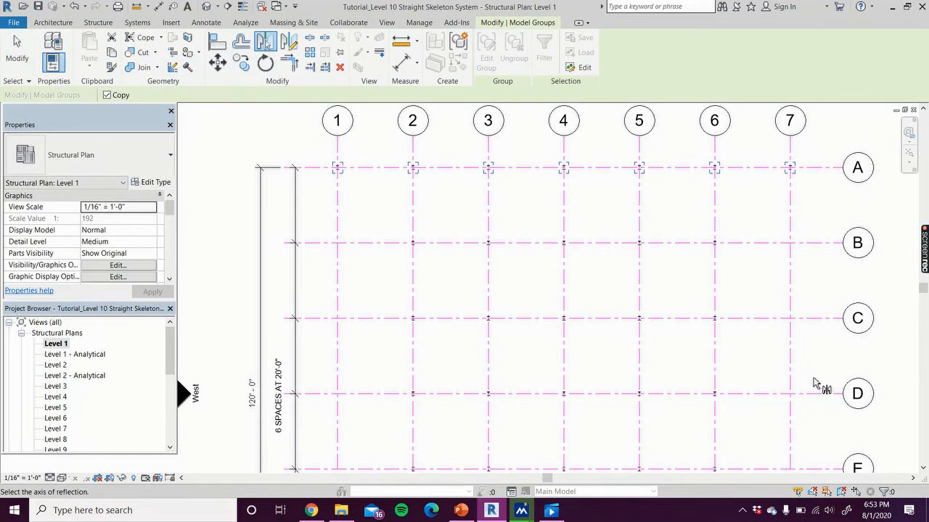
scroll(813, 382, down, 2)
middle_drag(808, 380, 718, 274)
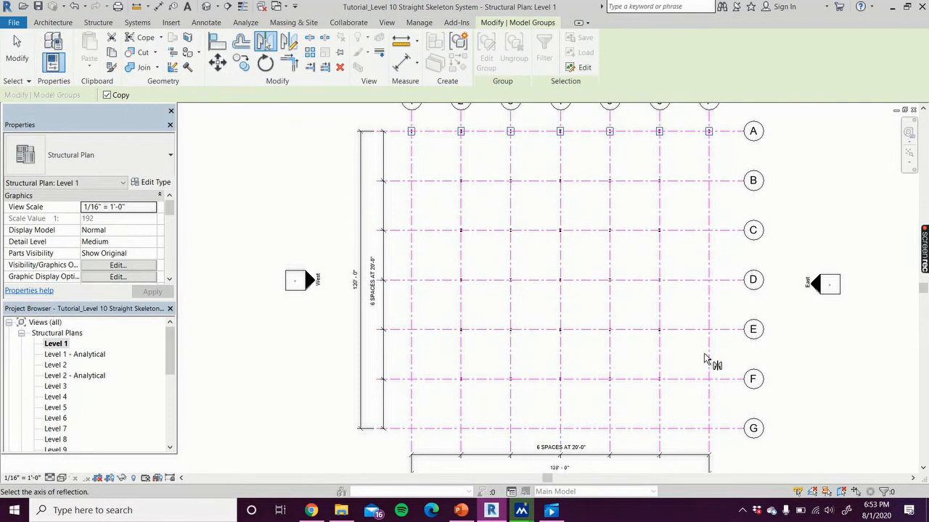
click(725, 282)
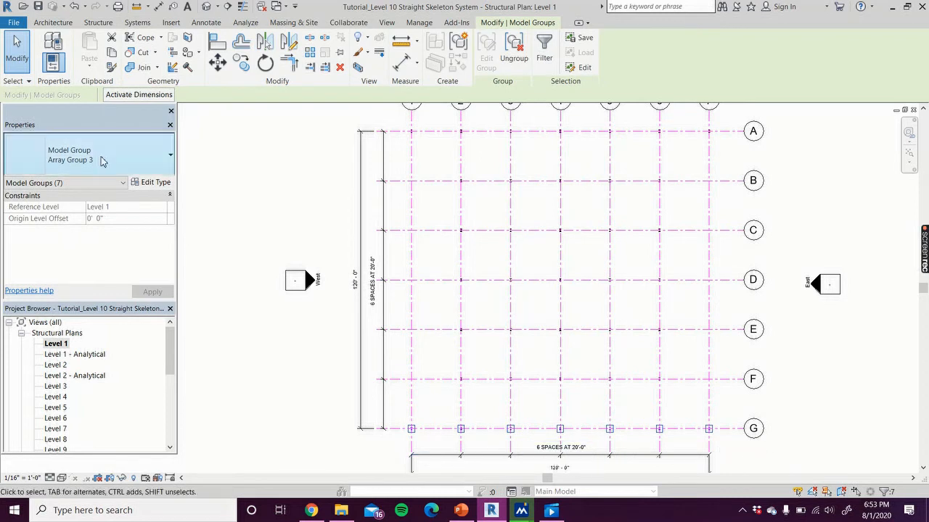
click(17, 60)
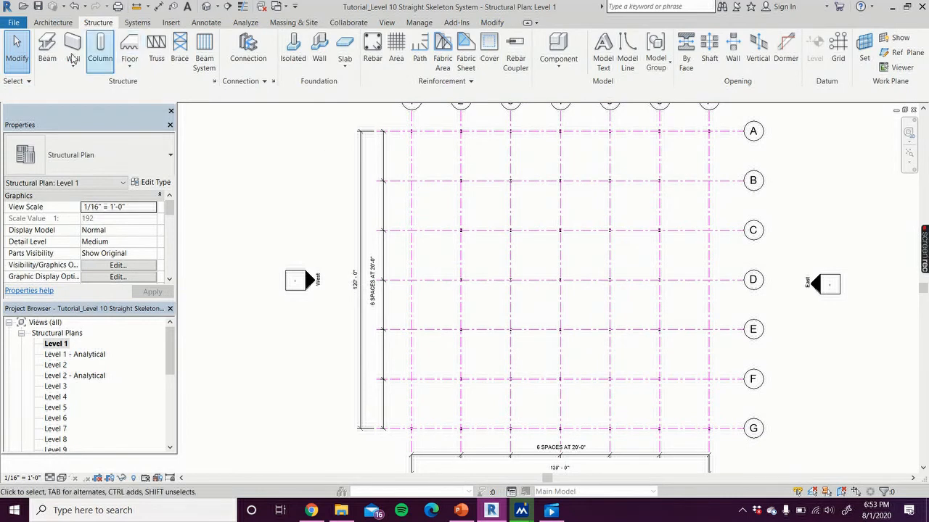
- Place a vertical W-Wide Flange W14X30 column at the intersection of grids B and 1 and end column placement
click(101, 58)
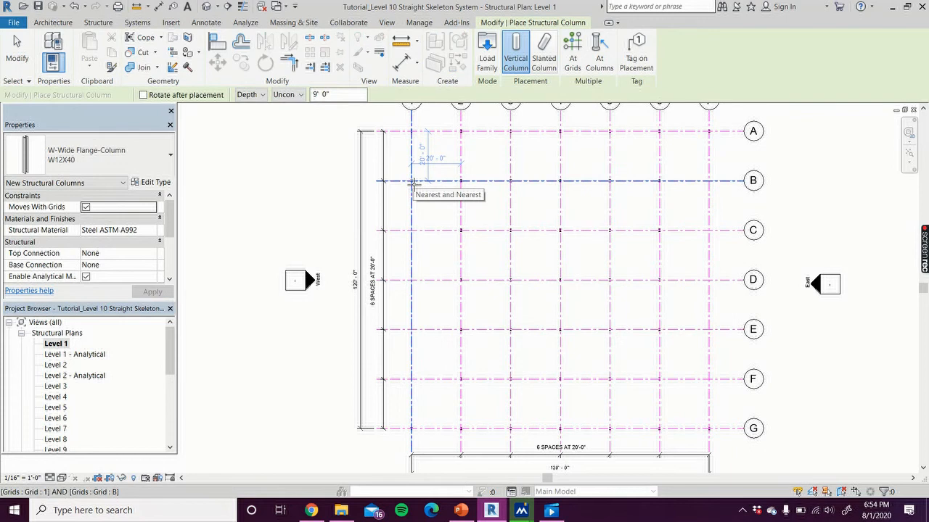
click(148, 171)
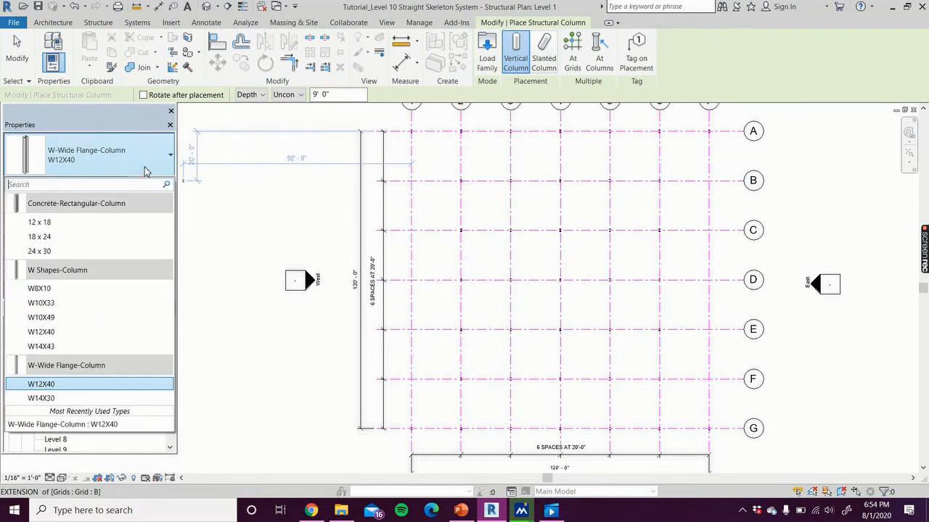
click(85, 403)
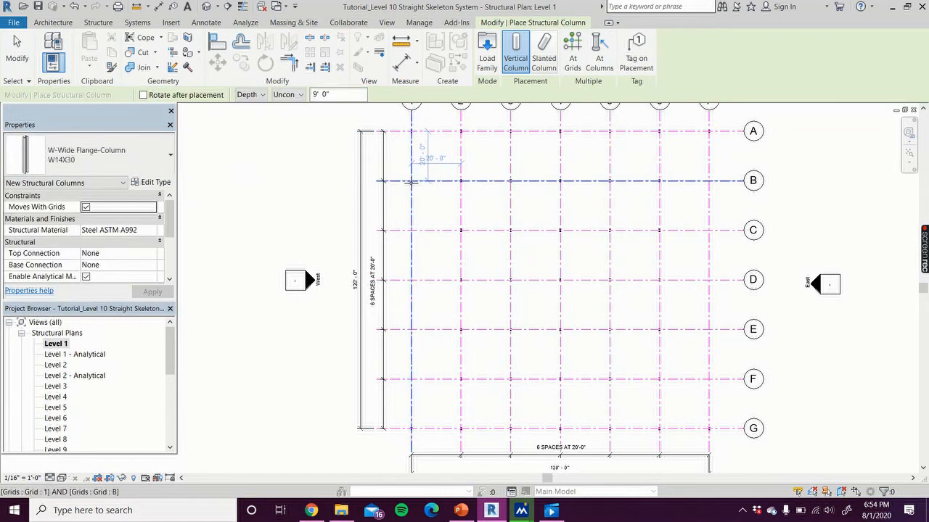
click(412, 182)
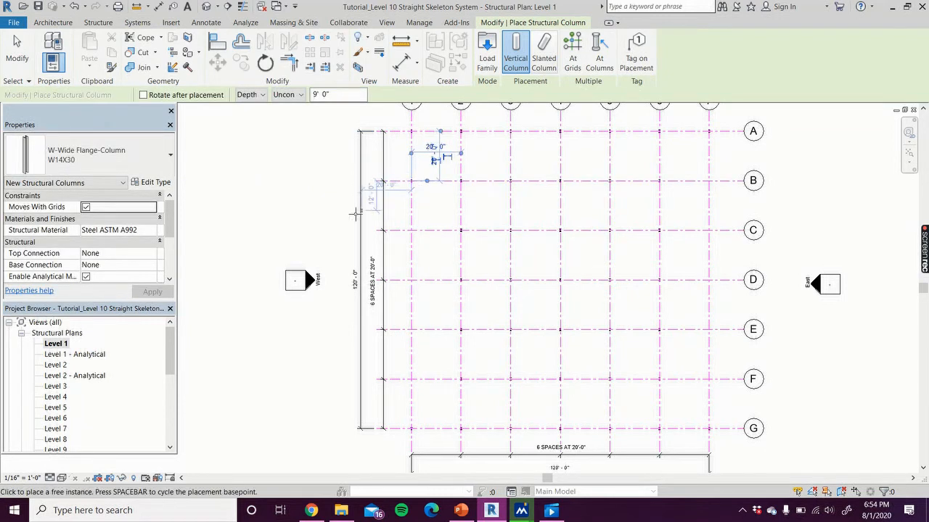
click(21, 56)
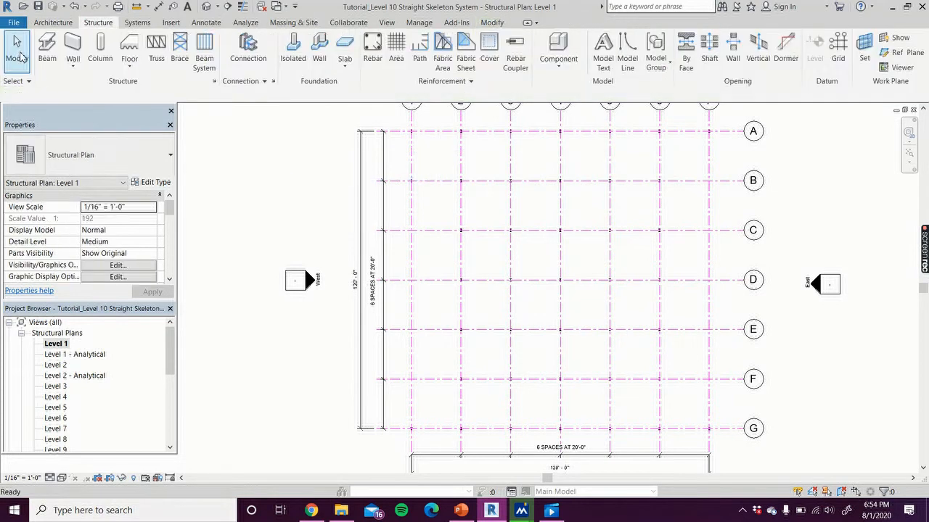
- Array the B-1 column linearly along grid 1 to grid F, with 5 grouped members spaced 20 feet apart
click(413, 183)
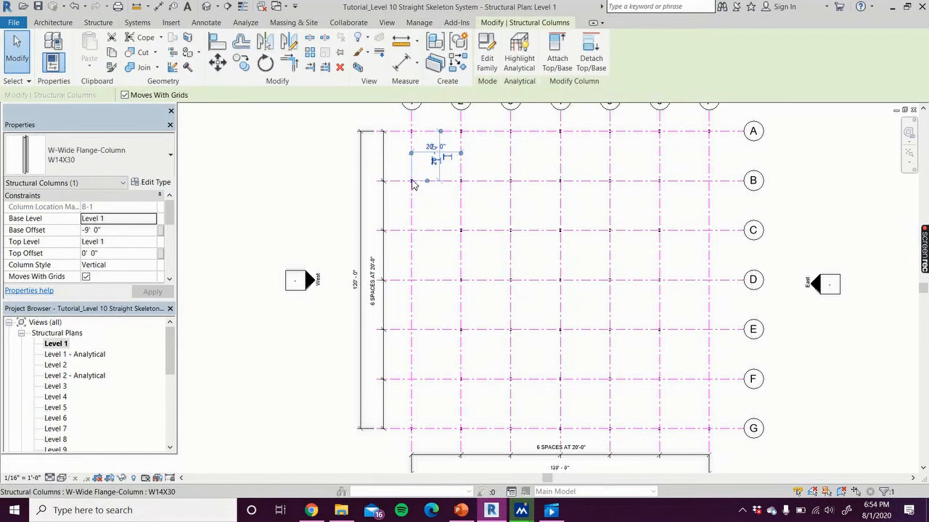
click(310, 52)
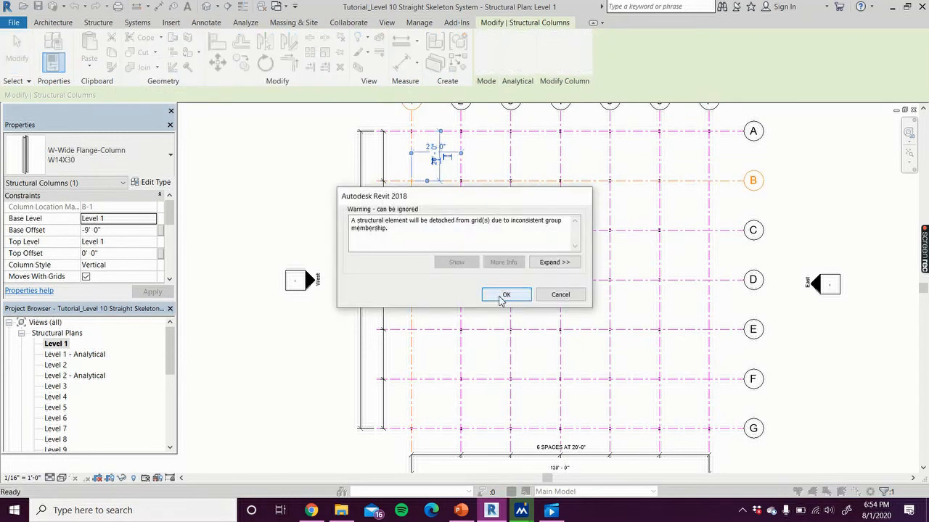
click(506, 294)
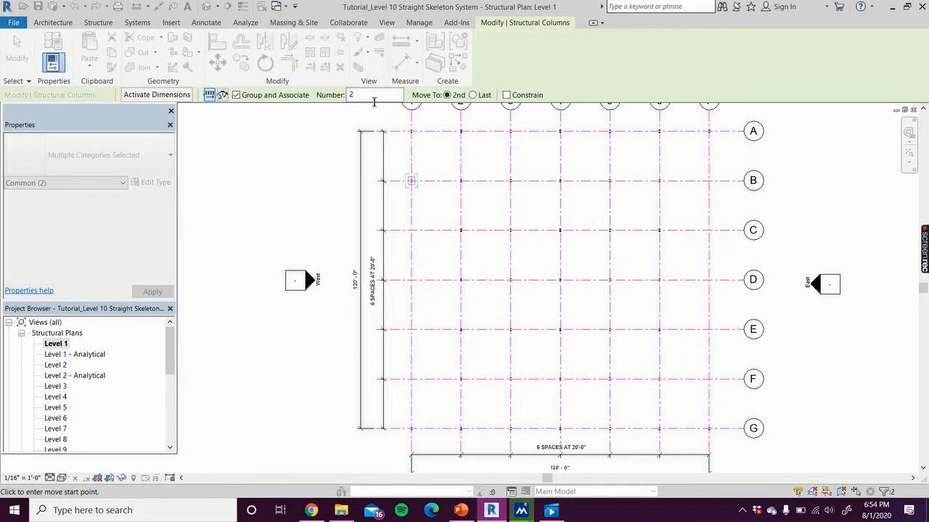
click(372, 95)
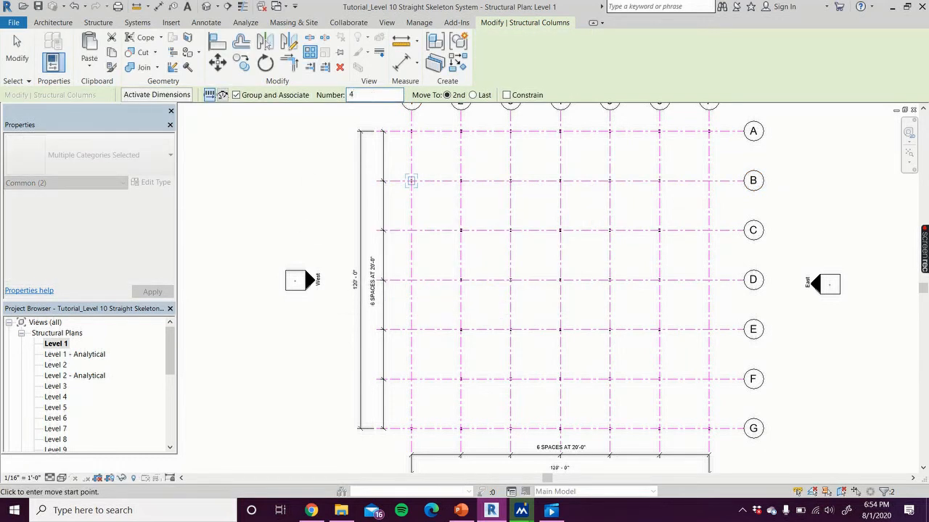
click(411, 181)
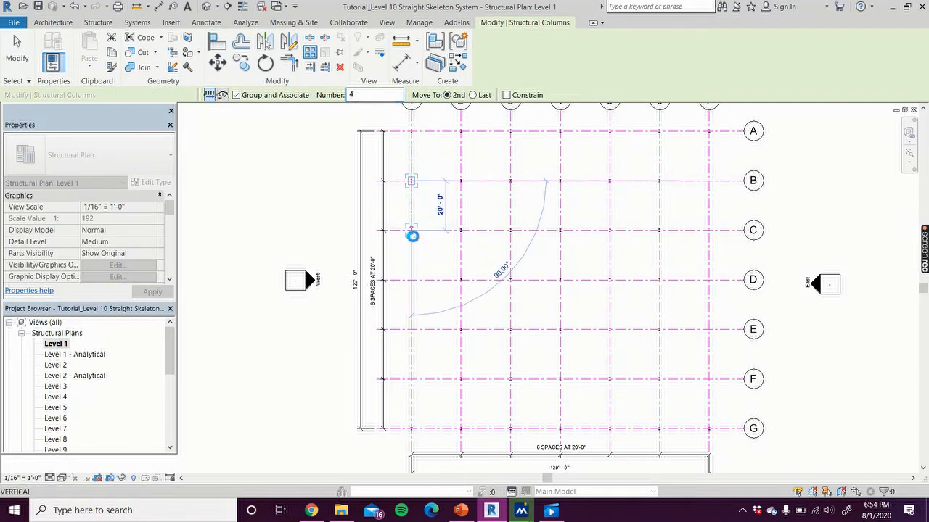
click(412, 236)
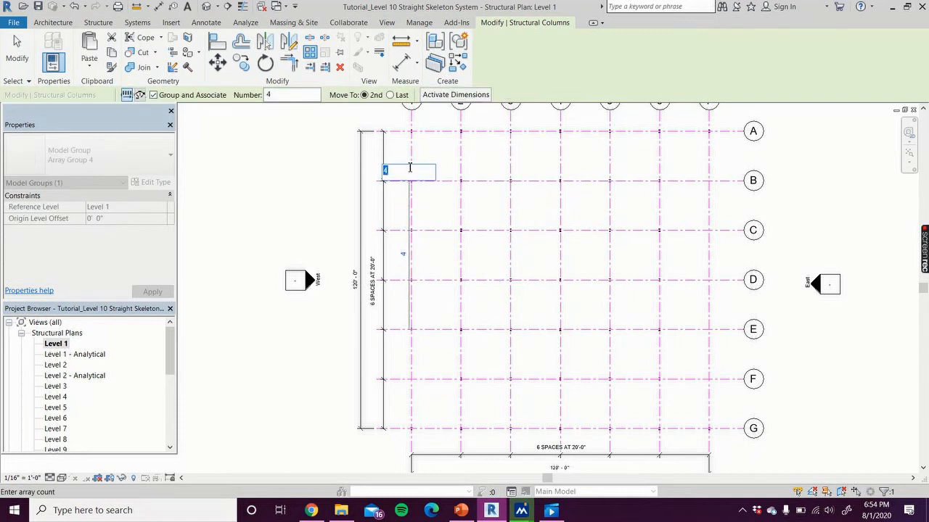
text(5)
key(Return)
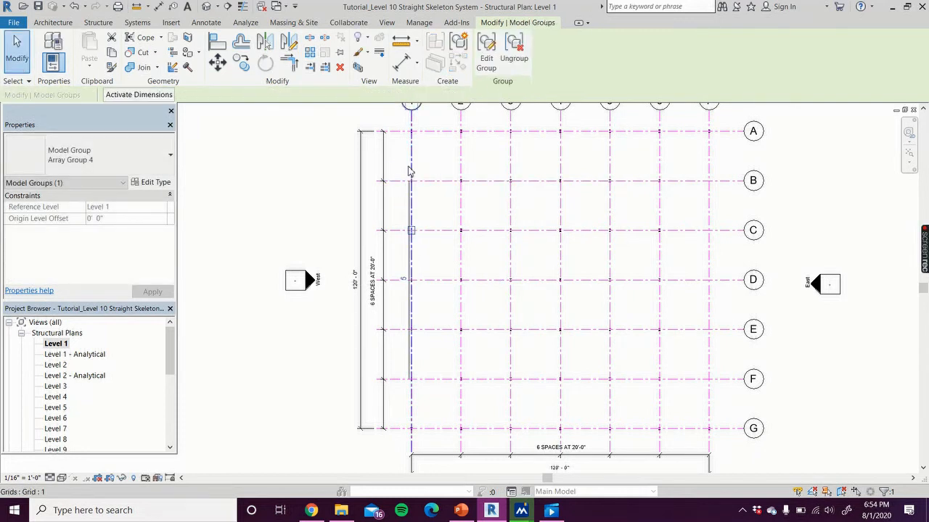
click(264, 191)
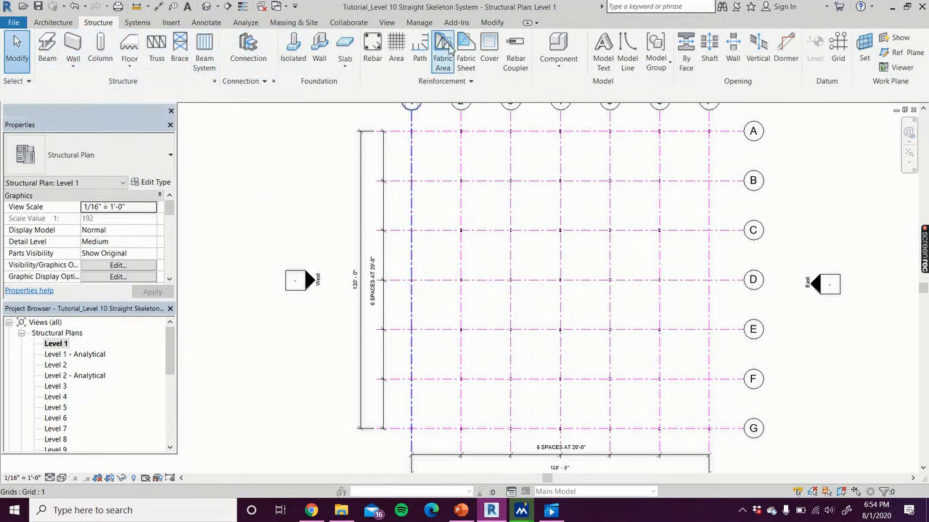
click(387, 23)
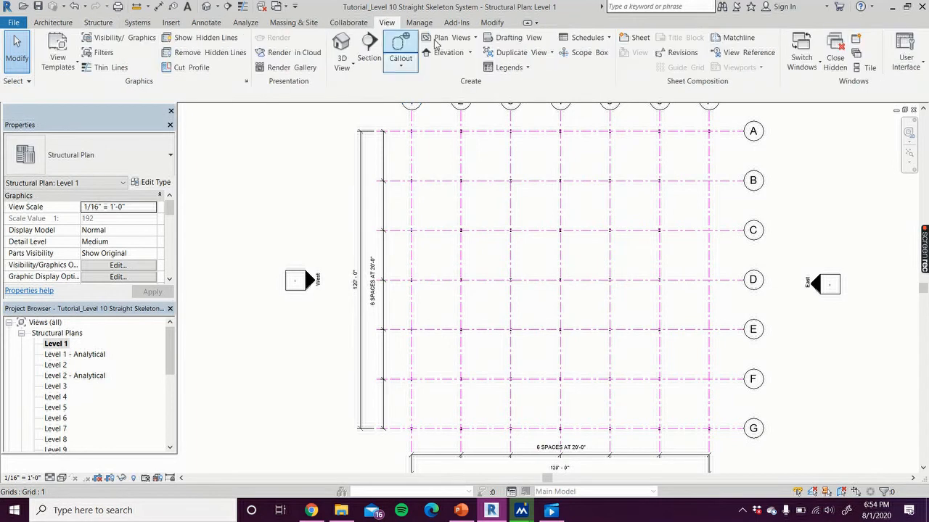
click(492, 22)
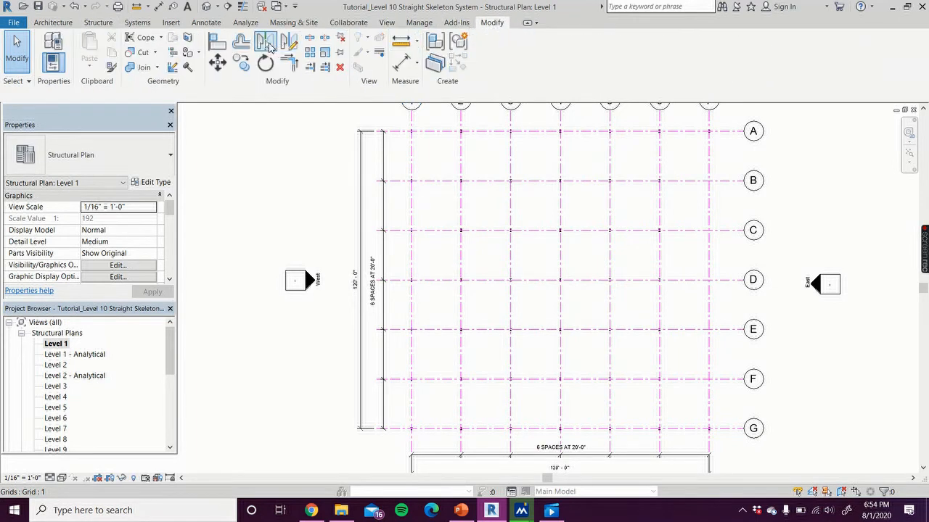
click(267, 43)
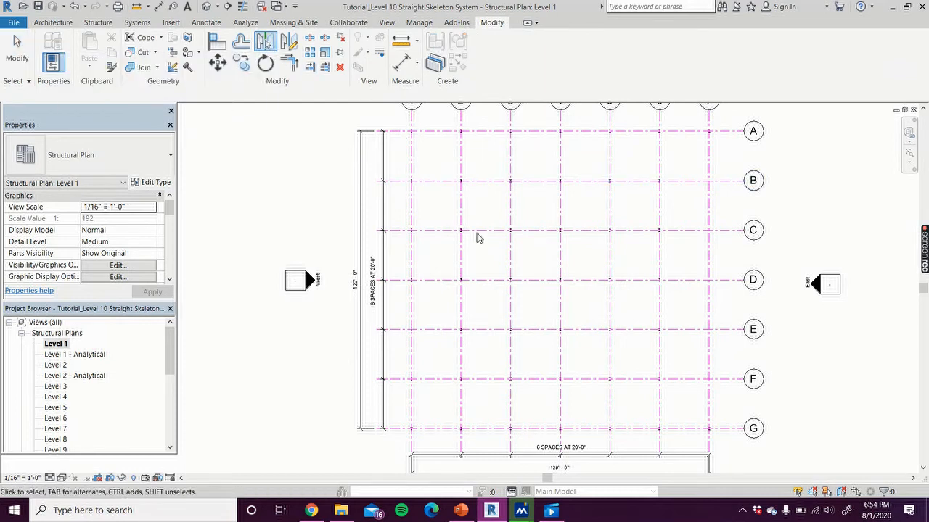
key(Escape)
- Mirror a copy of the five grid 1 column groups from B to F about grid 4 onto grid 7
drag(403, 168, 431, 407)
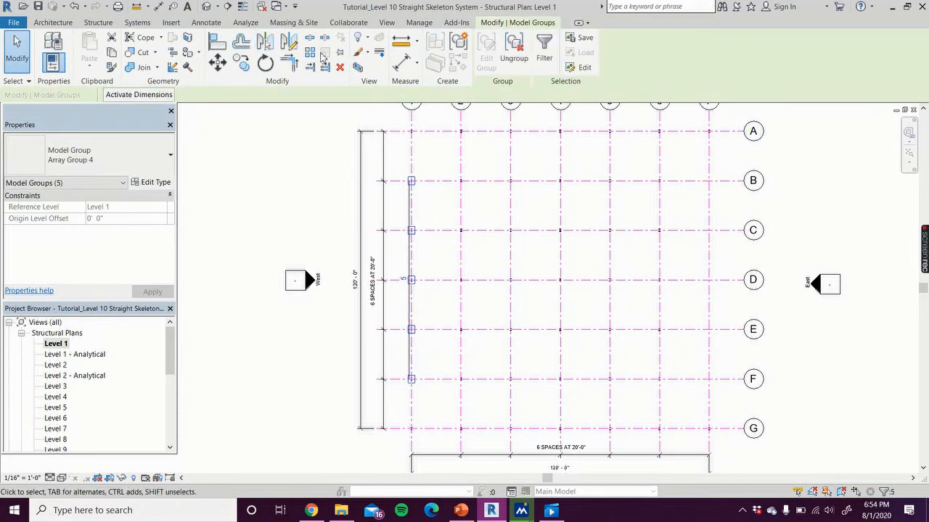
click(265, 41)
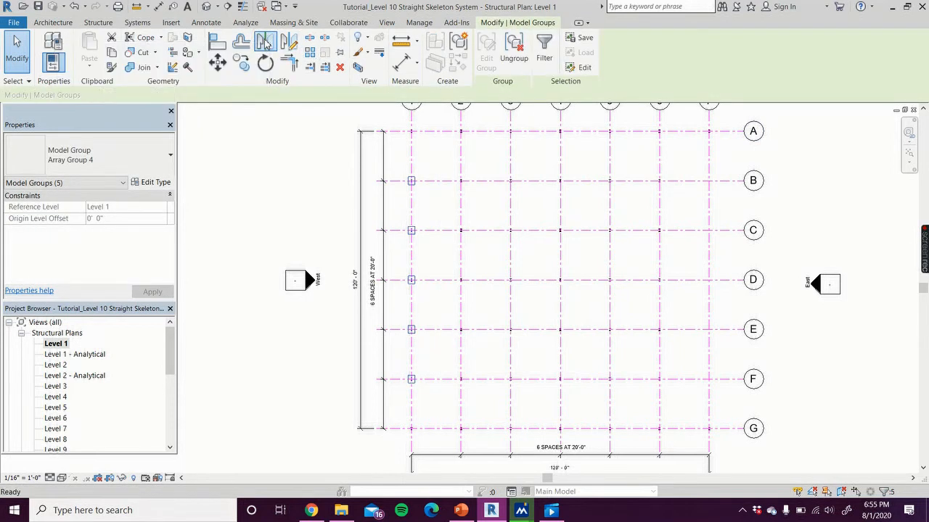
scroll(573, 156, down, 1)
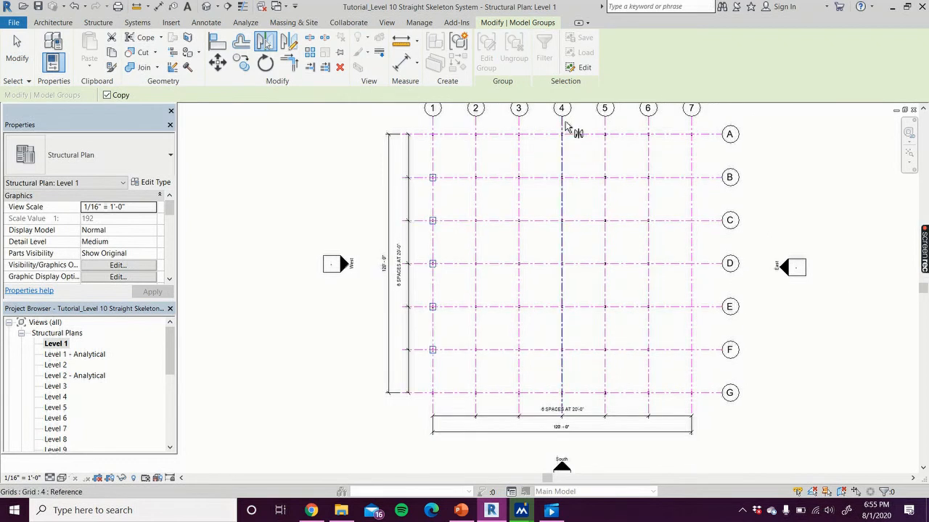
click(561, 124)
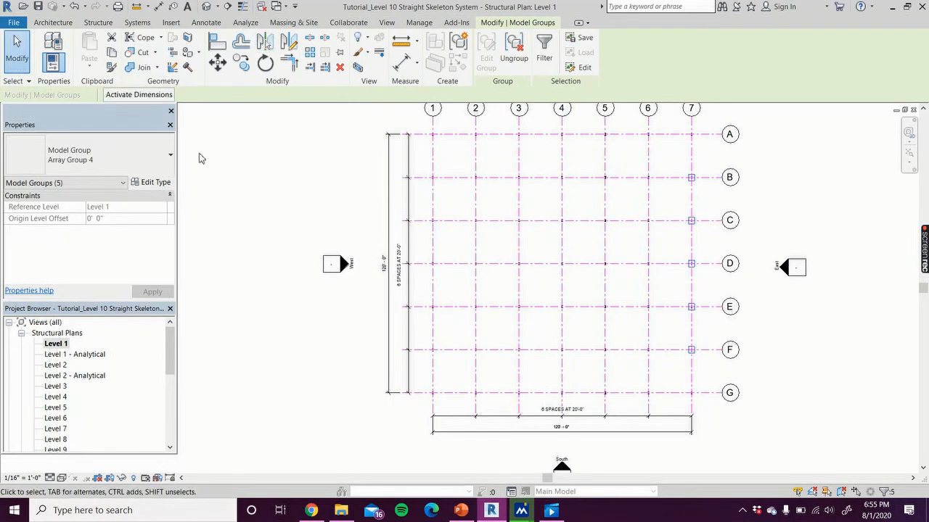
click(261, 167)
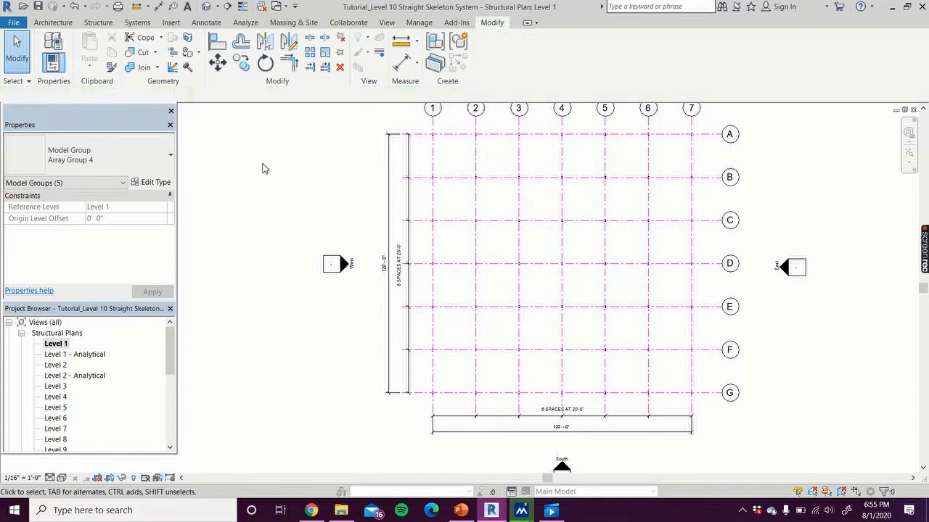
- Ungroup the seven arrayed column groups along grid A, from grid 1 to grid 7
click(436, 136)
click(522, 61)
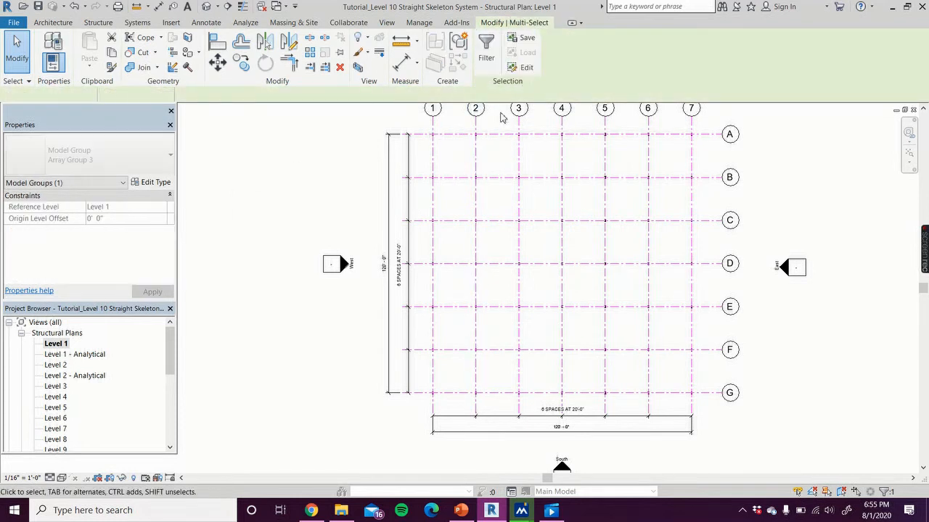
click(477, 137)
click(519, 58)
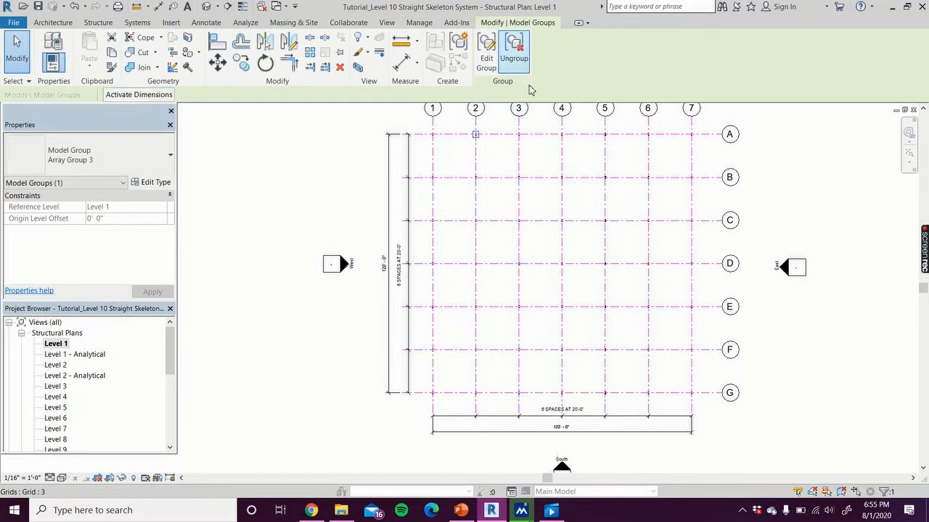
click(519, 138)
click(519, 58)
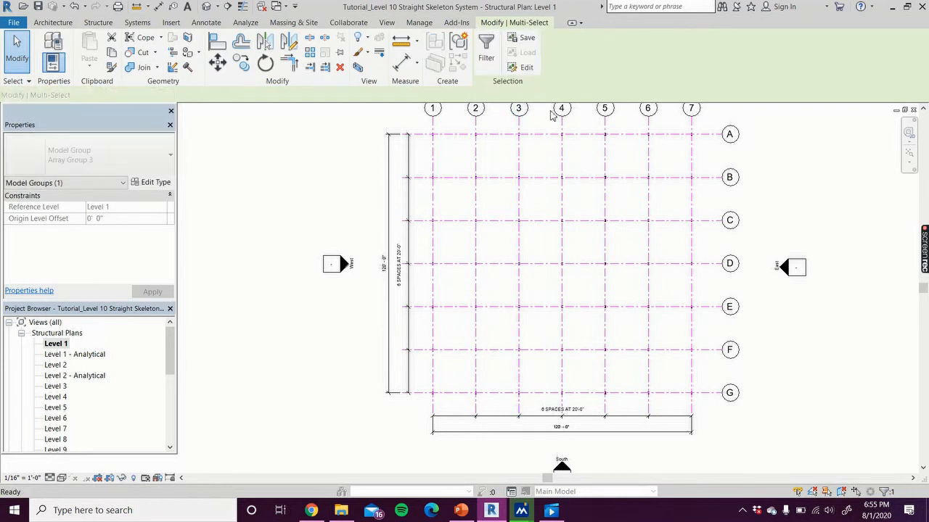
click(560, 134)
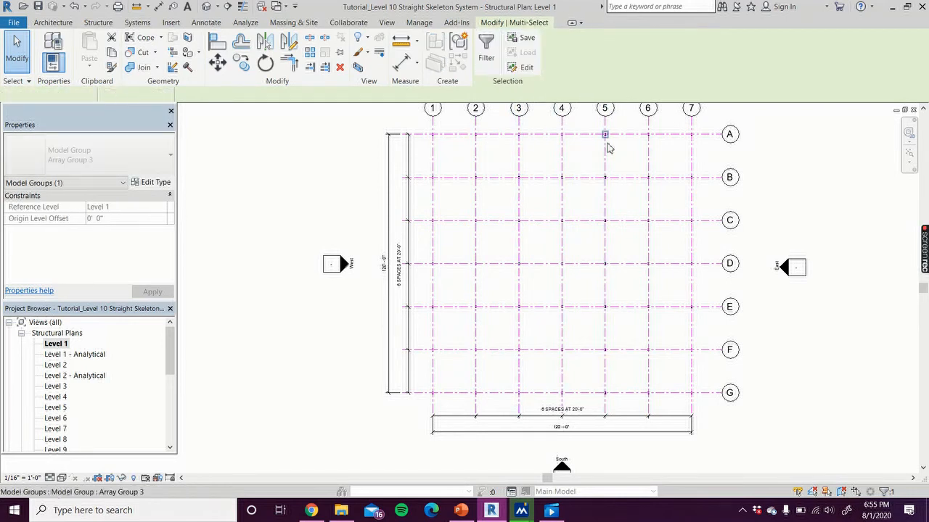
click(516, 58)
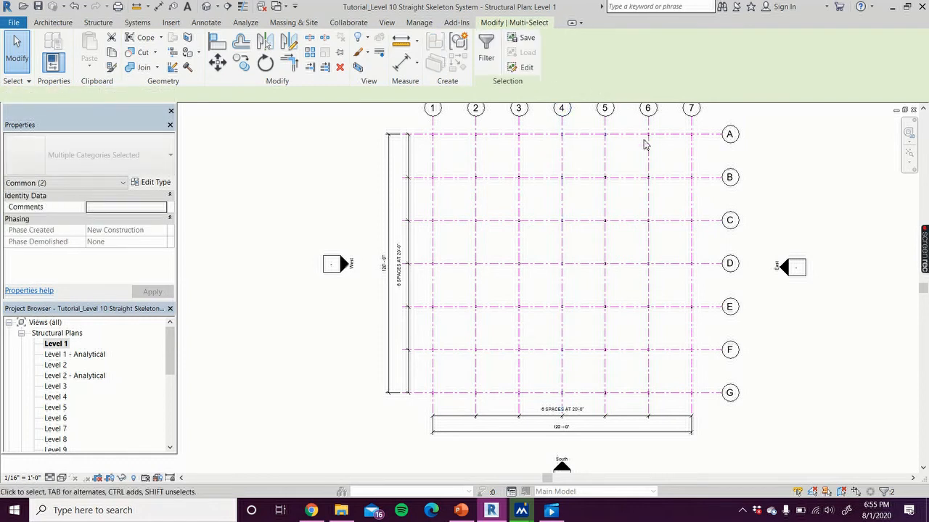
click(649, 136)
click(520, 58)
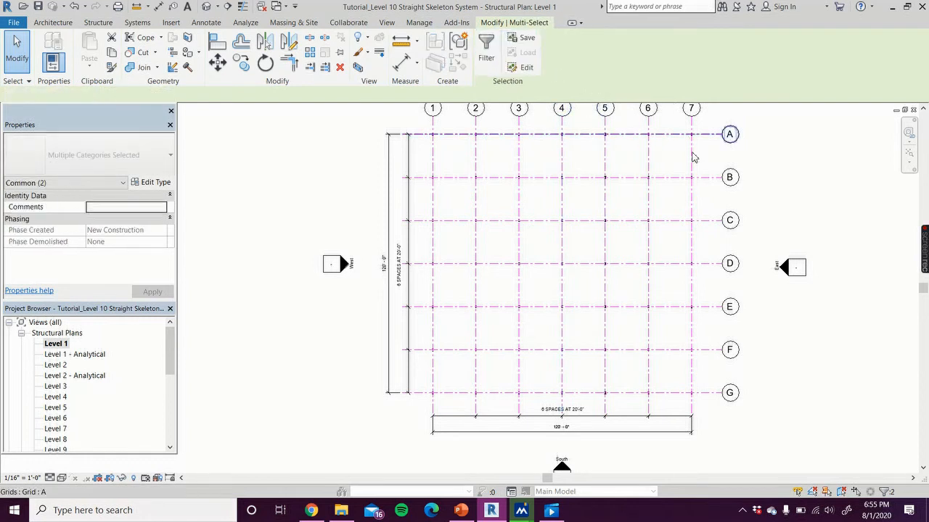
click(688, 137)
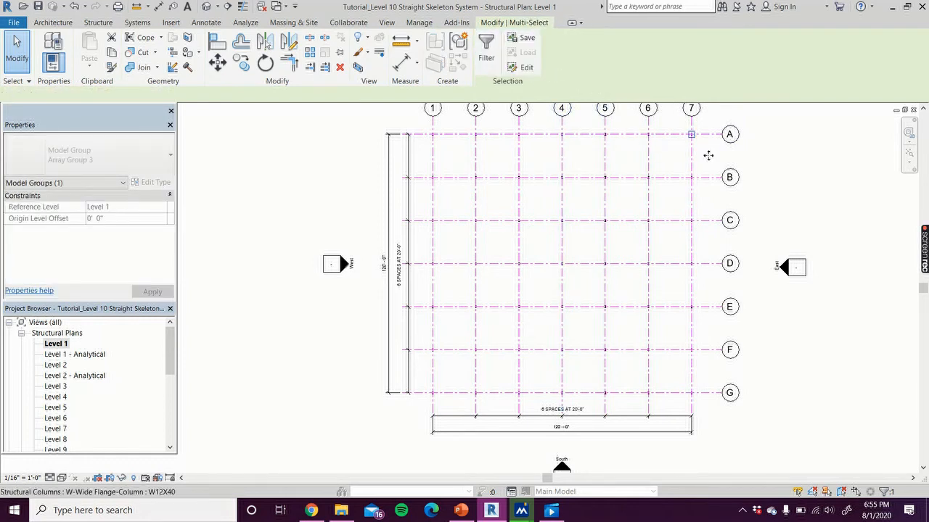
- Ungroup the five mirrored column groups along grid 7, from grid B to grid F
click(692, 178)
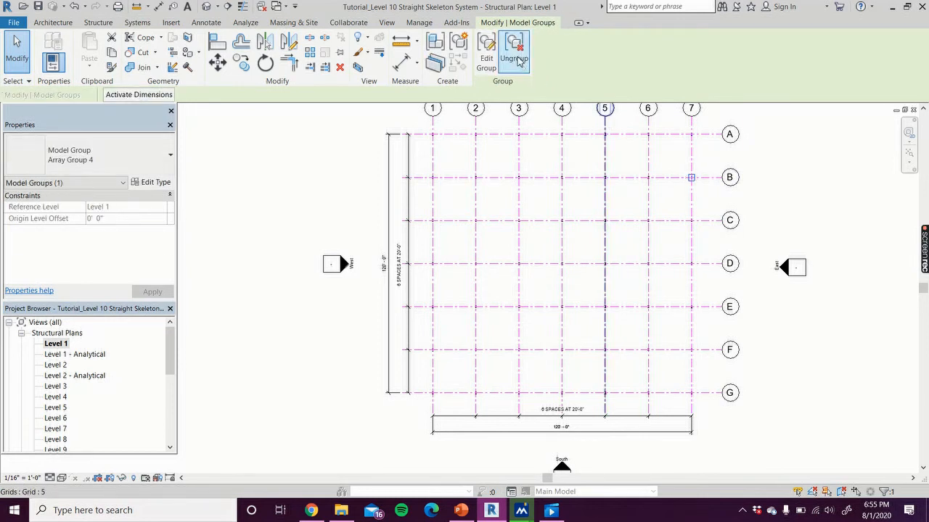
click(518, 60)
click(691, 220)
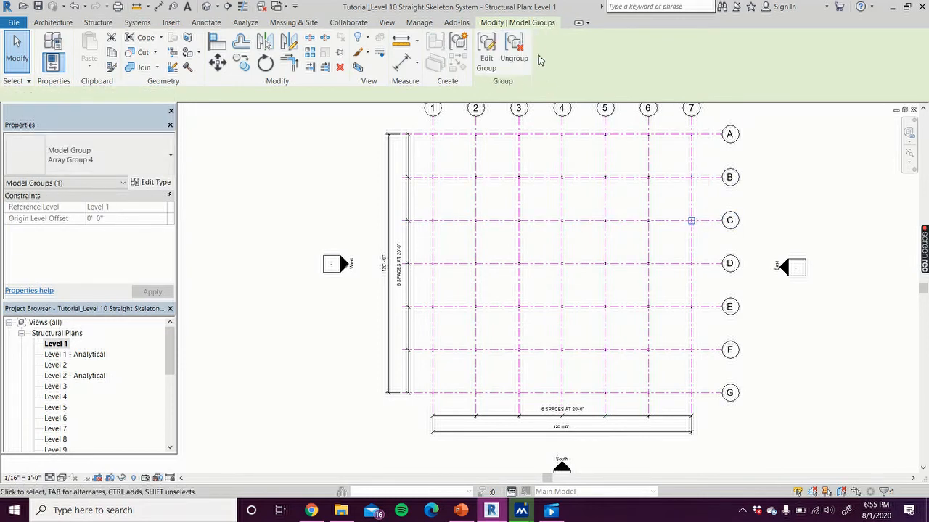
click(522, 59)
click(692, 264)
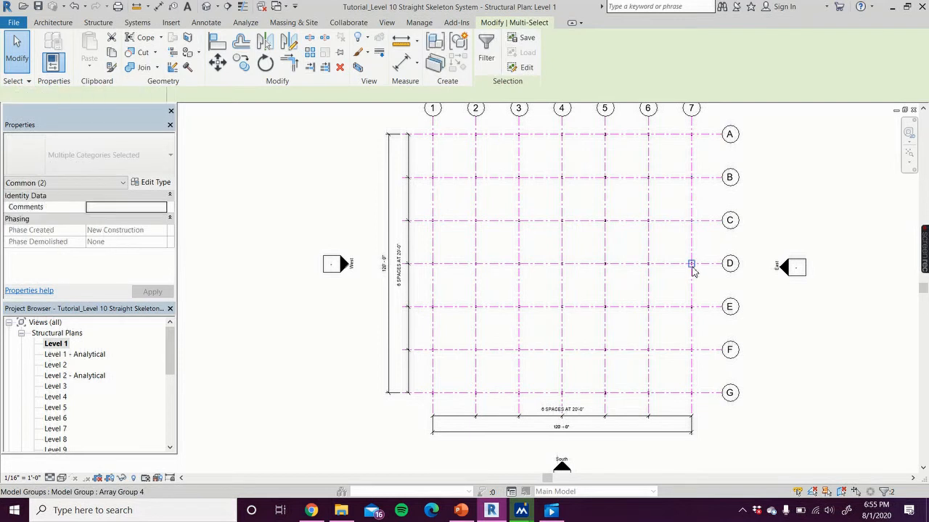
click(530, 61)
click(690, 309)
click(514, 61)
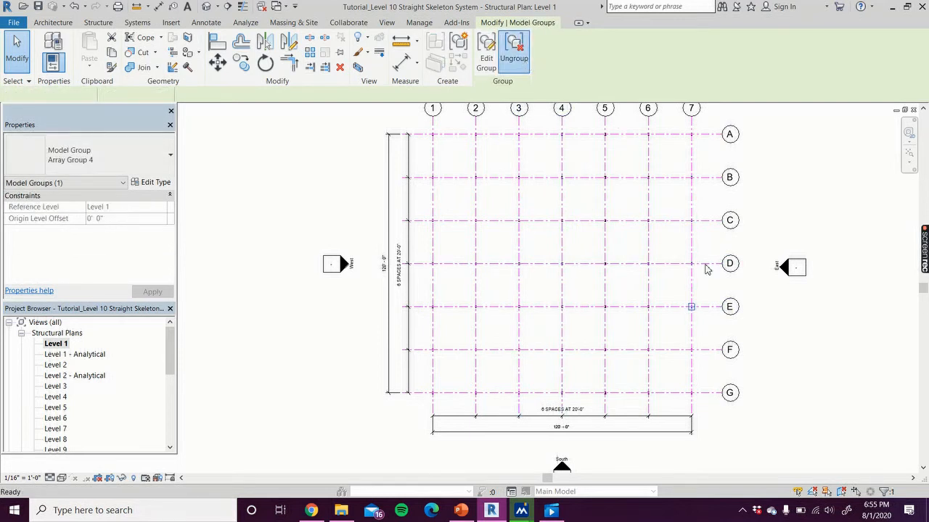
click(691, 351)
click(515, 60)
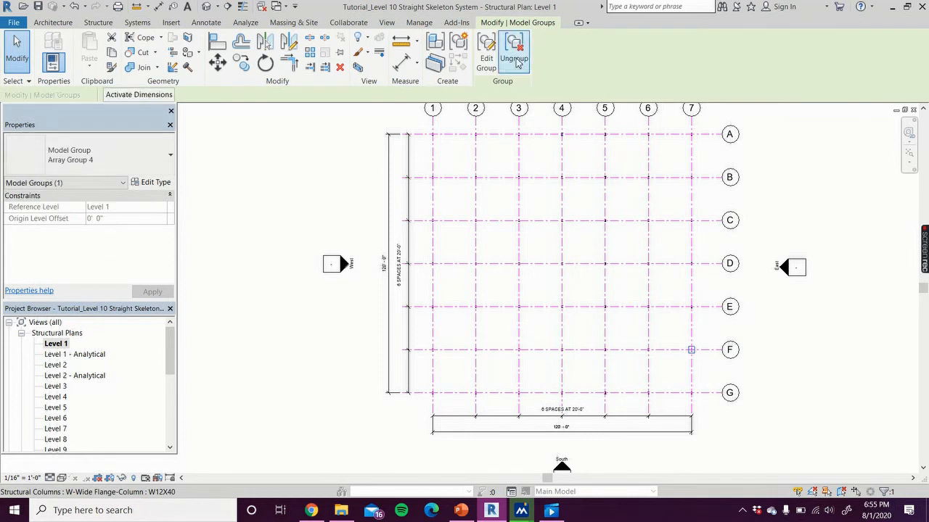
- Ungroup the seven mirrored column groups along grid G, working from grid 7 to grid 1
click(690, 395)
click(515, 62)
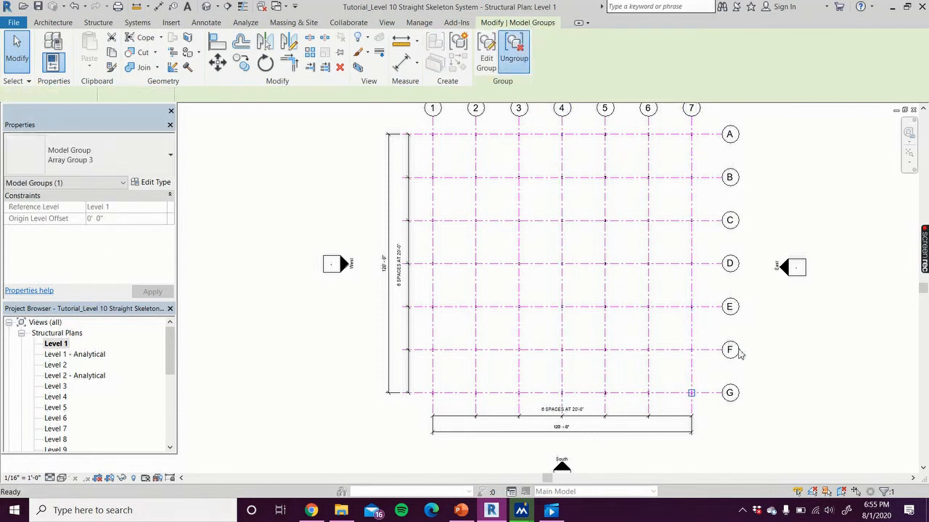
click(649, 395)
click(515, 62)
click(606, 395)
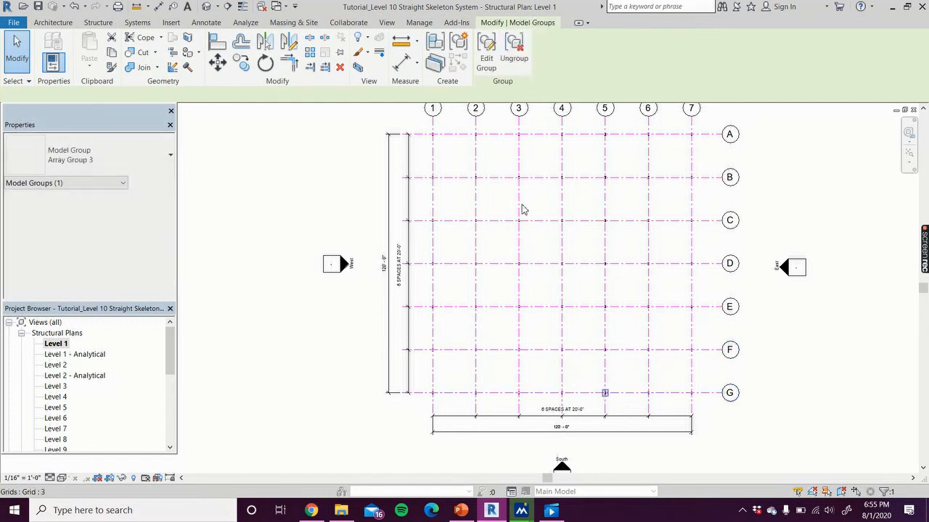
click(515, 59)
click(561, 395)
click(515, 61)
click(519, 398)
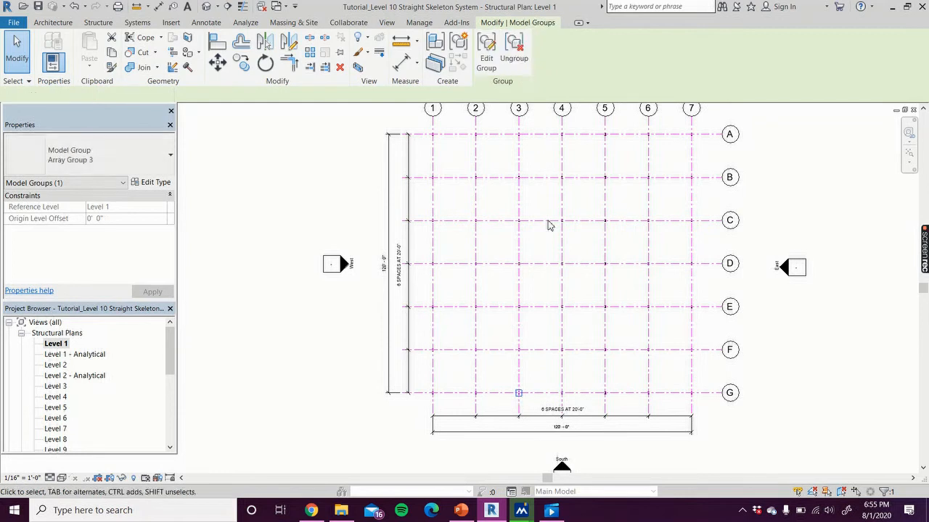
click(475, 394)
mouse_move(475, 392)
mouse_down()
mouse_move(414, 396)
mouse_move(433, 393)
mouse_up()
click(525, 54)
- Ungroup the five arrayed column groups along grid 1, working from grid F to grid B
click(433, 351)
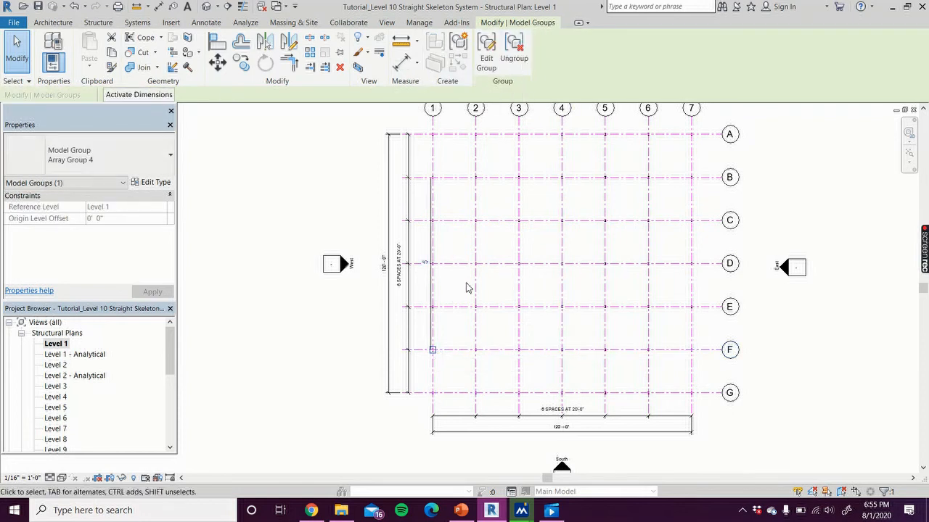
click(521, 56)
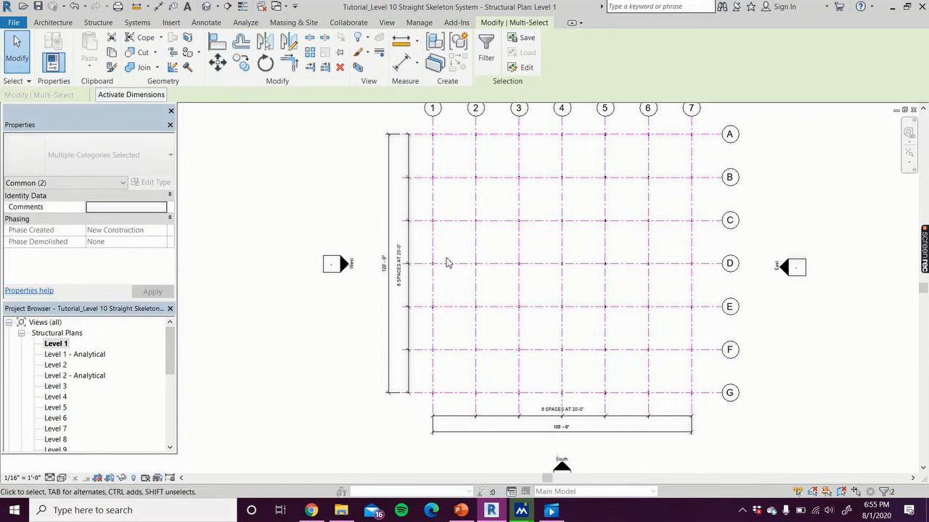
click(433, 307)
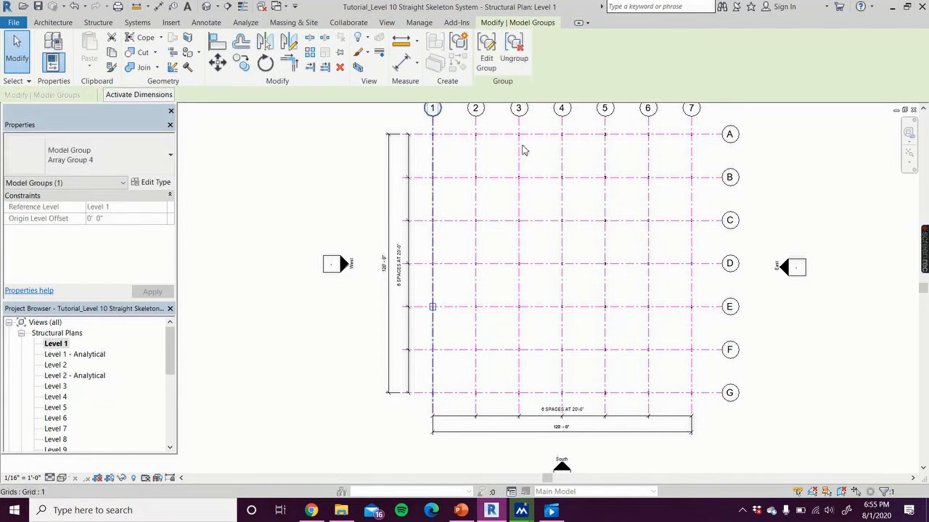
click(523, 58)
click(432, 264)
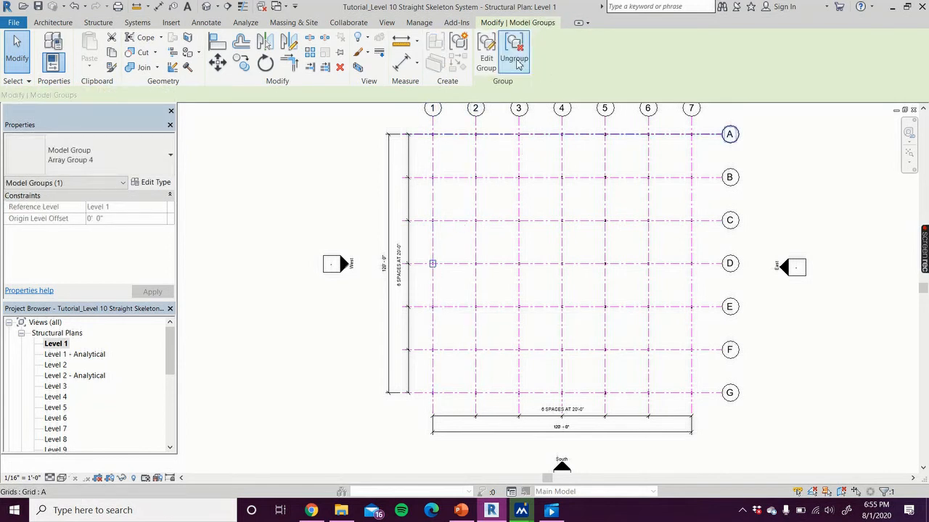
click(521, 58)
click(433, 221)
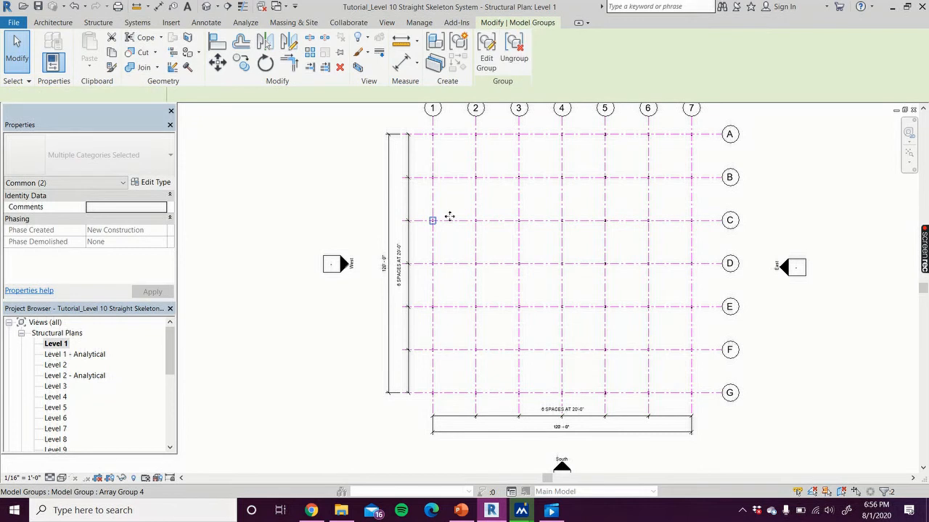
click(521, 58)
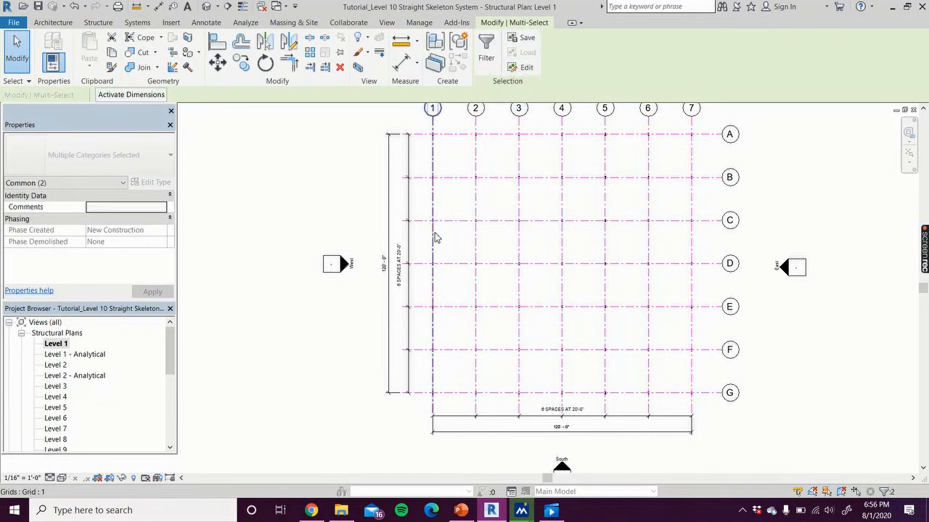
click(432, 179)
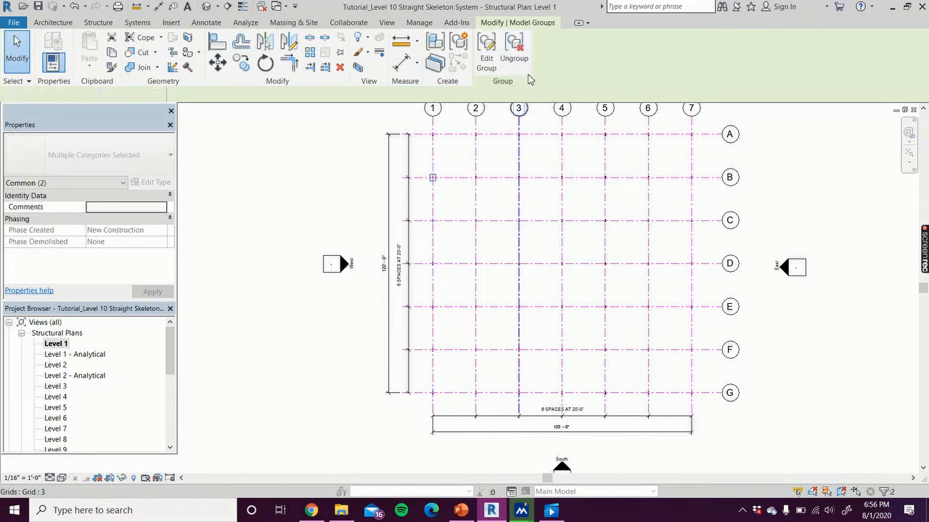
click(521, 58)
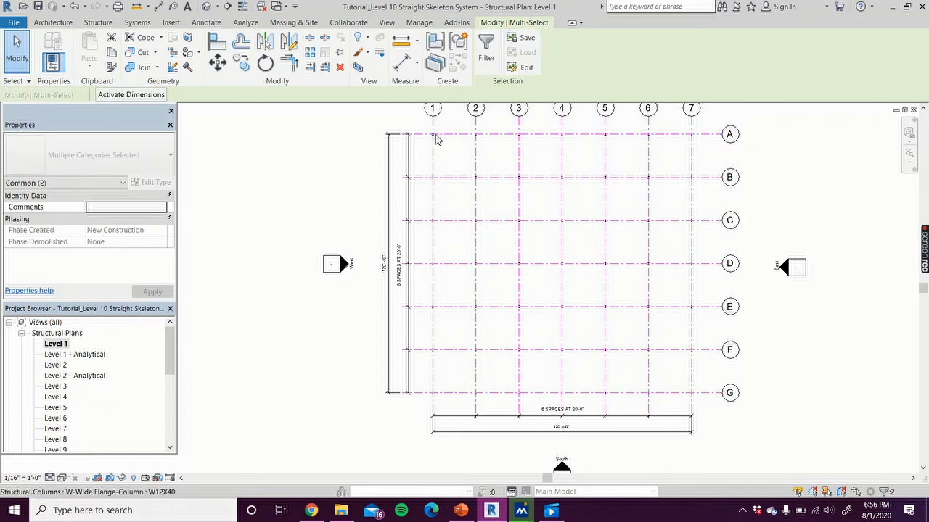
- Select all columns to check the ungrouping, and compare the types and level constraints of the A-1 and B-1 columns
drag(412, 129, 703, 417)
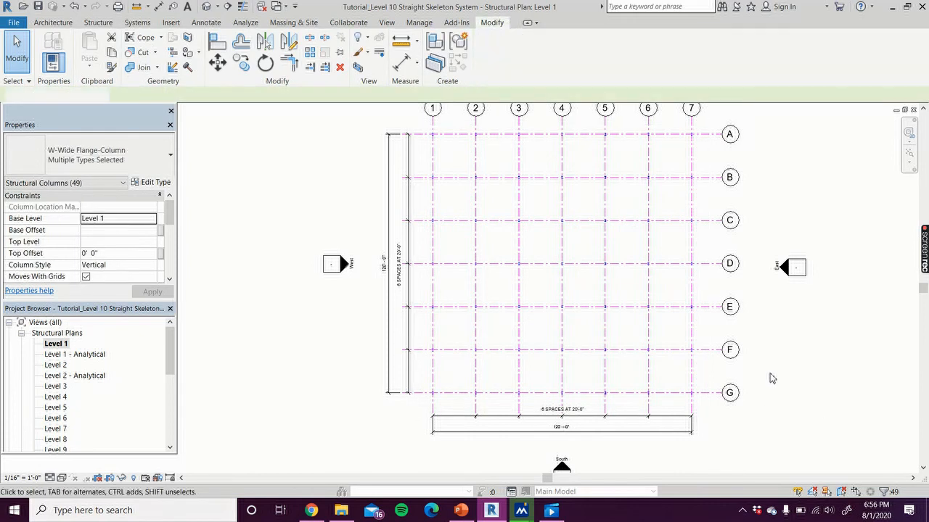
click(438, 143)
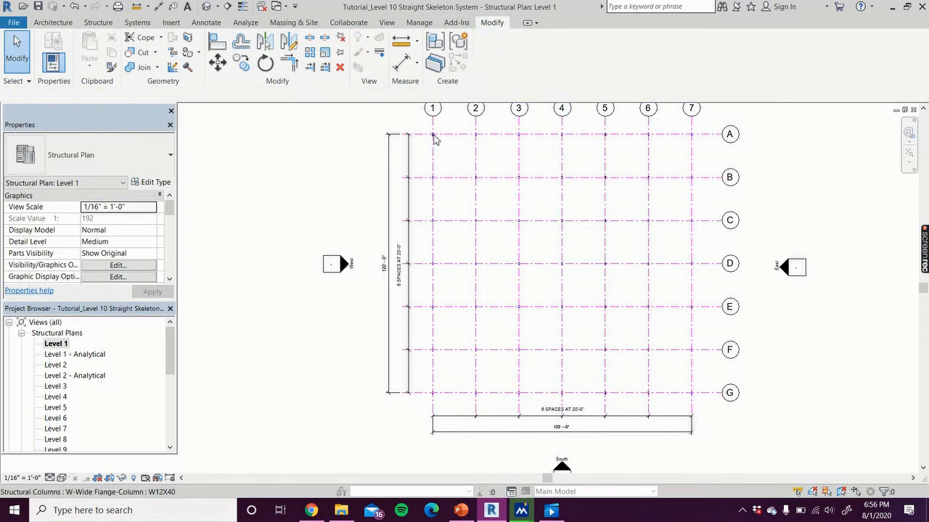
click(433, 135)
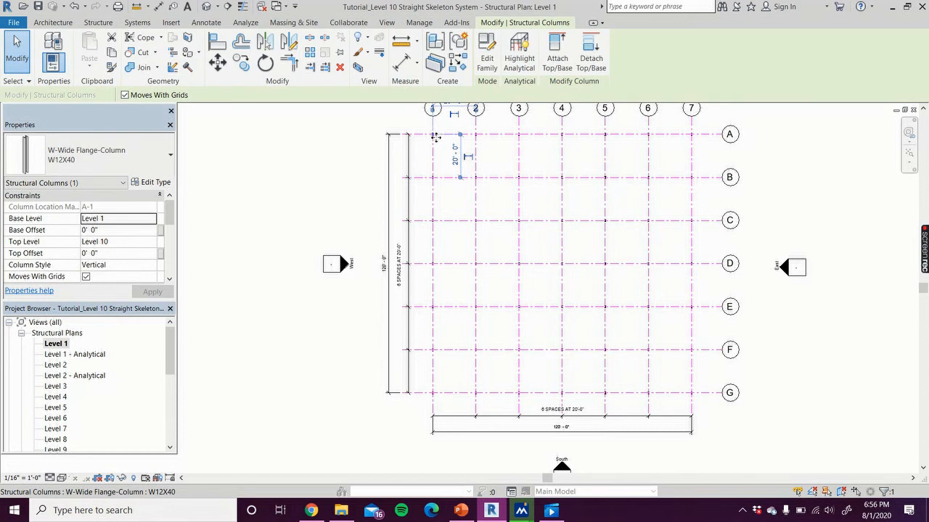
click(432, 178)
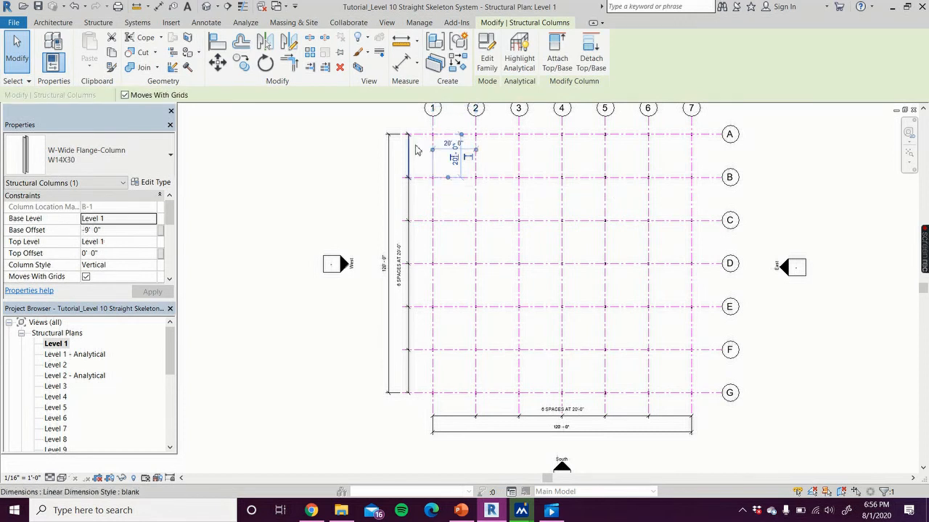
click(427, 150)
click(433, 181)
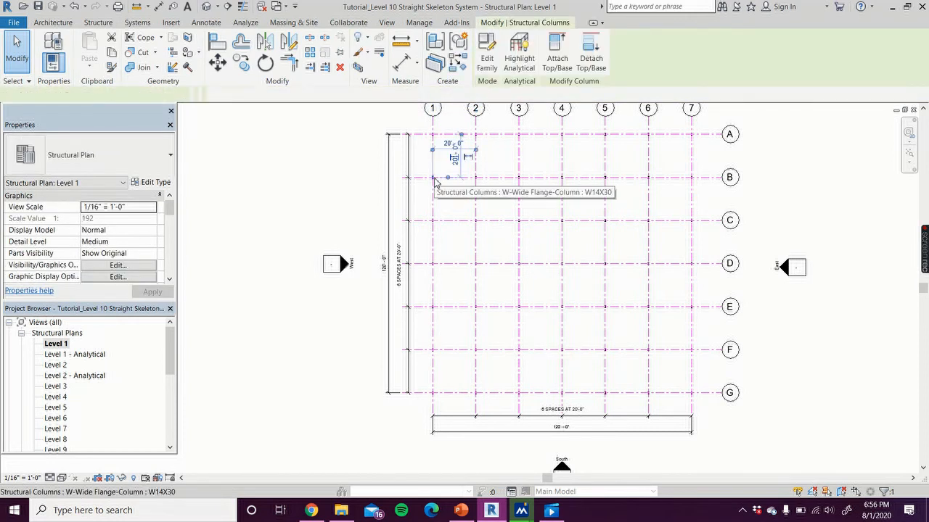
click(433, 136)
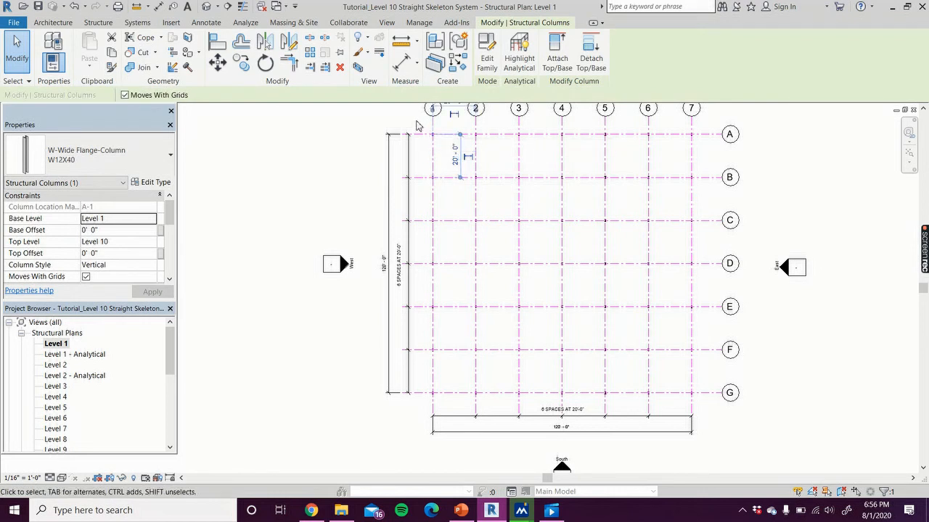
click(417, 125)
- Change the seven grid A columns to the W-Wide Flange-Column type W14X30 and clear the selection
drag(424, 128, 707, 165)
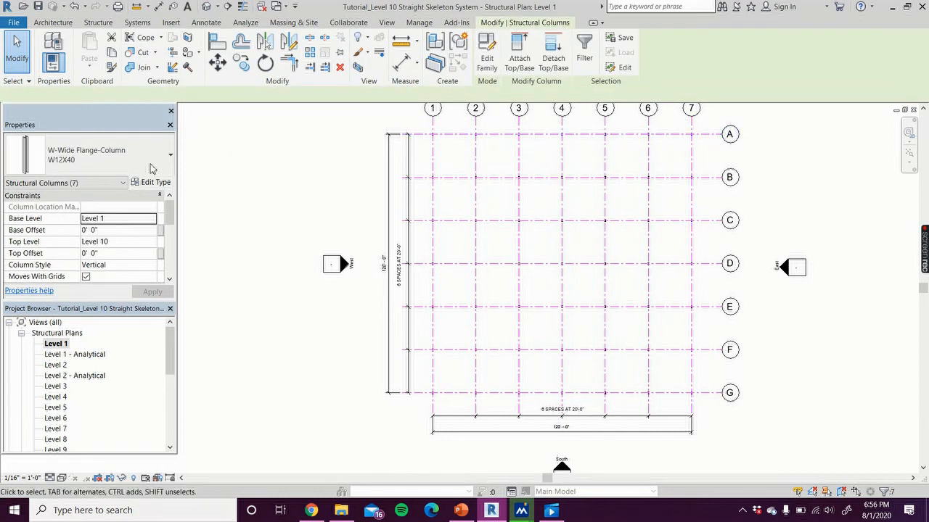
click(152, 165)
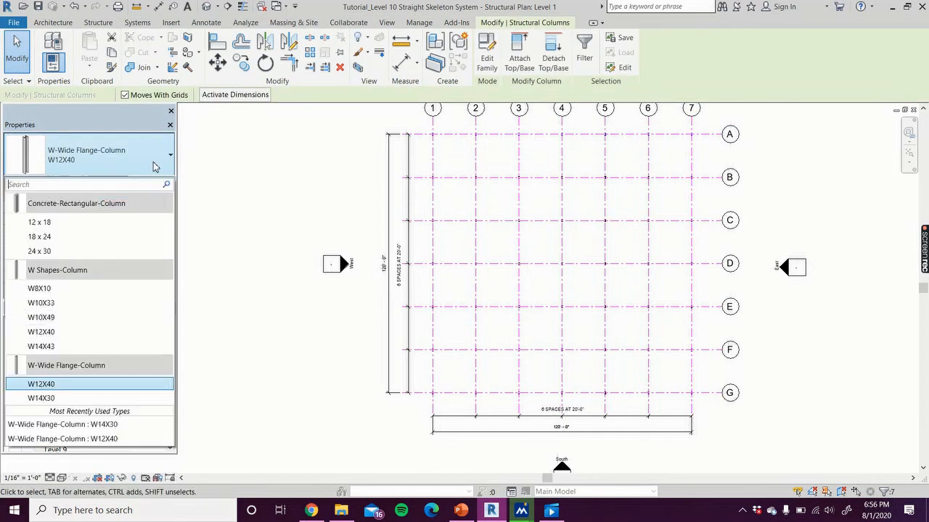
click(41, 398)
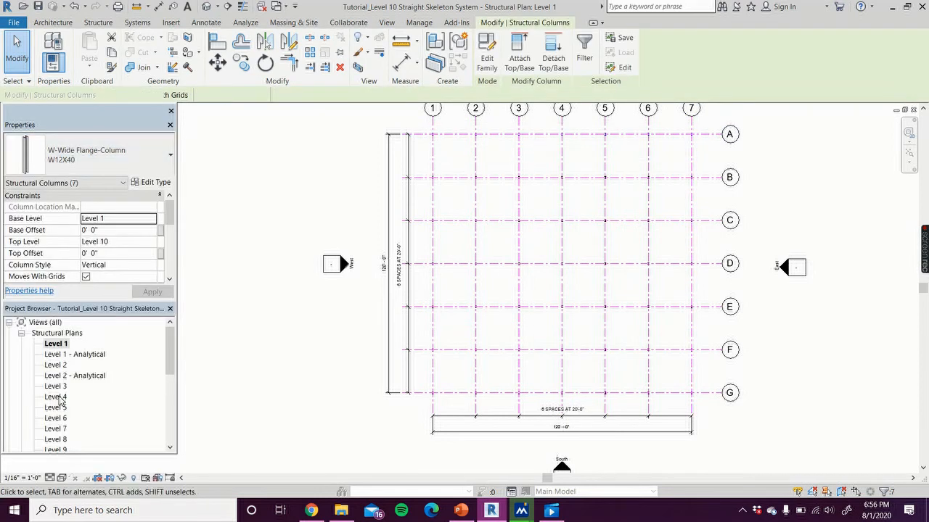
click(247, 171)
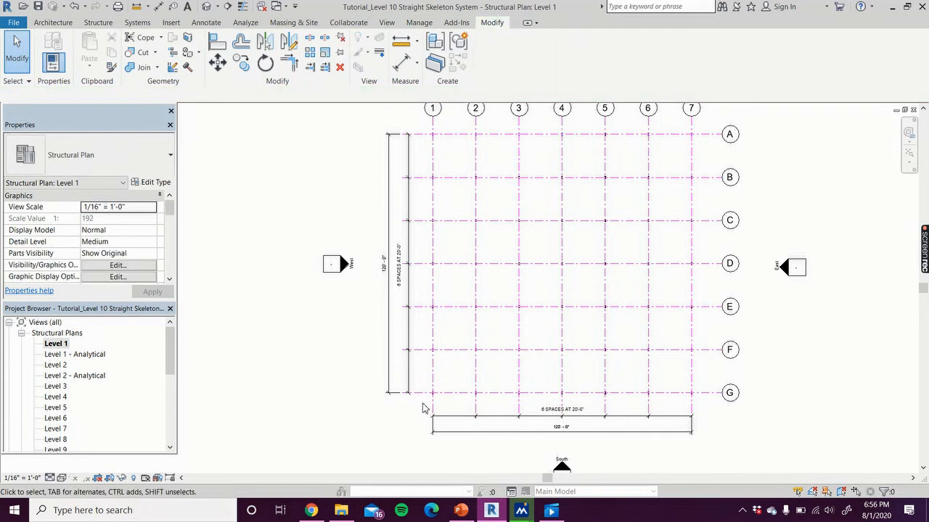
- Change the seven grid G columns to the W-Wide Flange-Column type W14X30 and clear the selection
drag(693, 392, 704, 388)
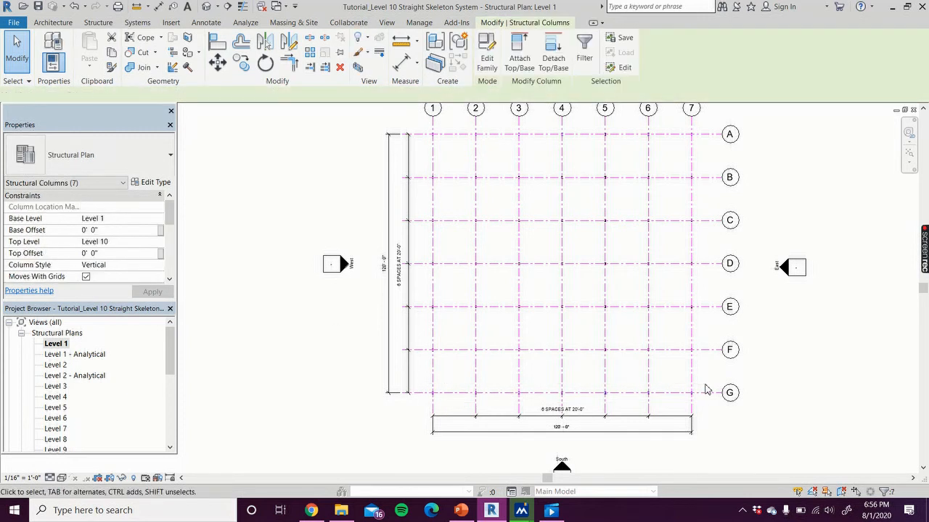
click(135, 161)
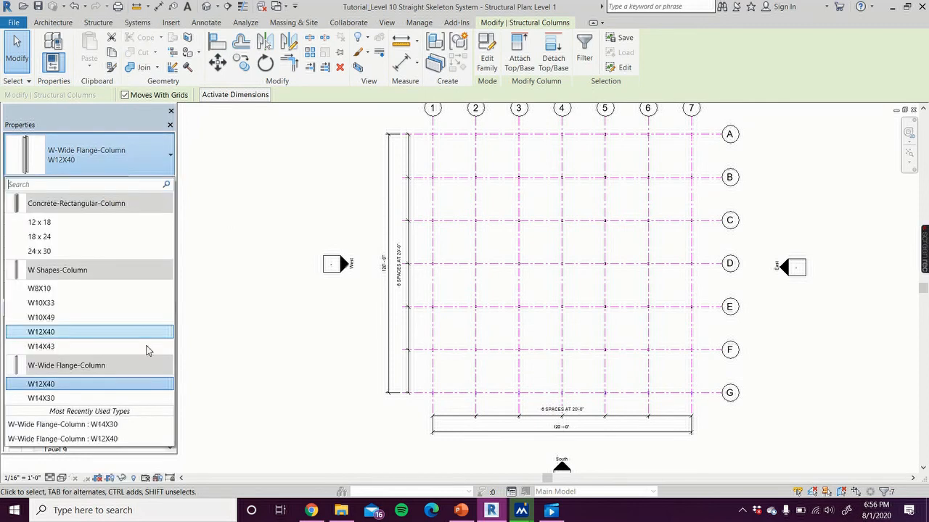
click(59, 398)
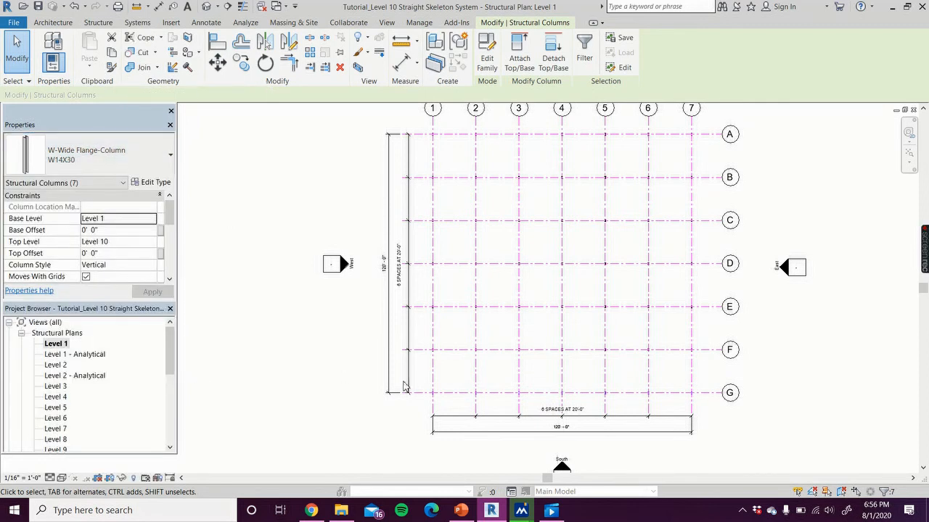
click(381, 400)
- Check the types and level constraints of the F-1 and F-7 perimeter columns and the interior column at E-5
click(433, 352)
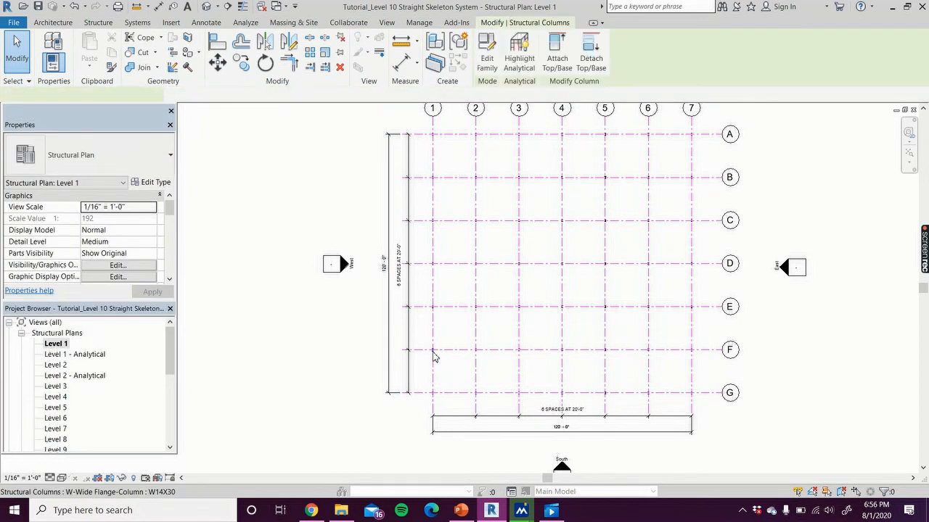
click(690, 353)
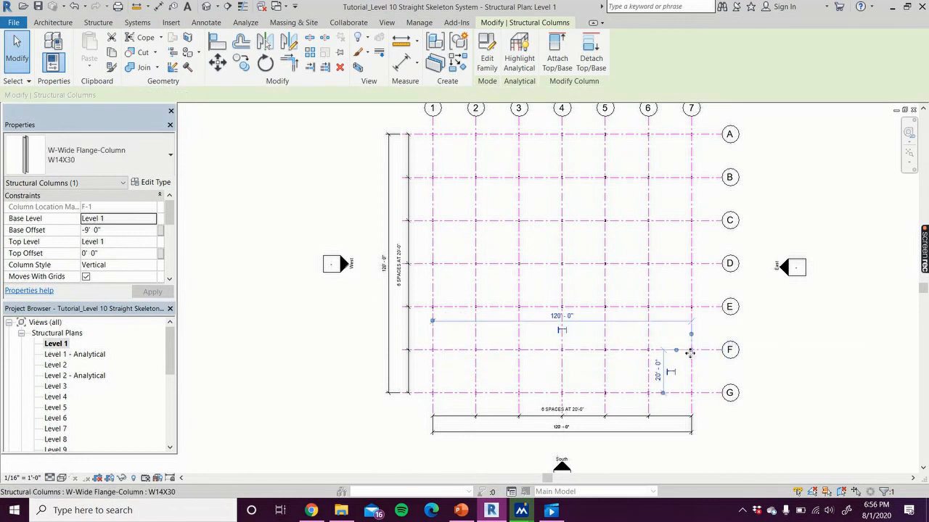
click(607, 310)
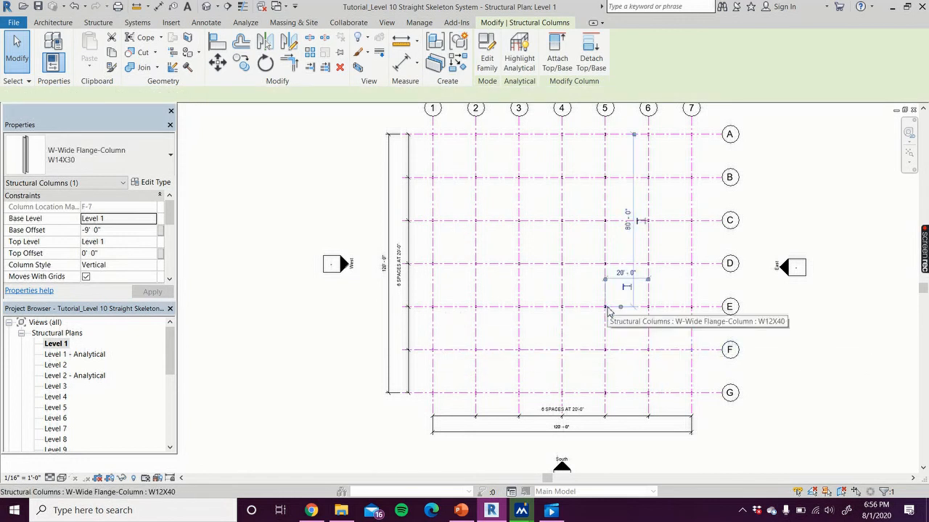
click(795, 332)
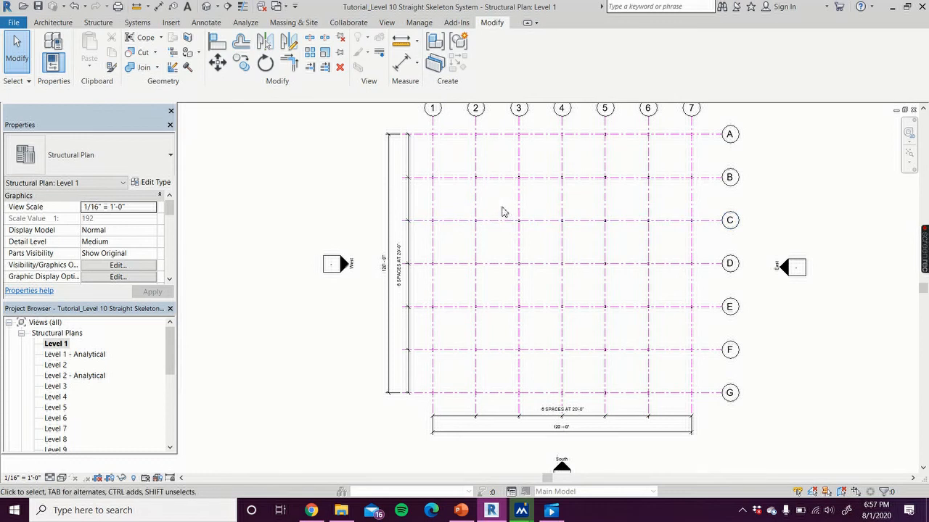
- Open the {3D} view and examine the heights of the columns around the perimeter
drag(171, 363, 174, 420)
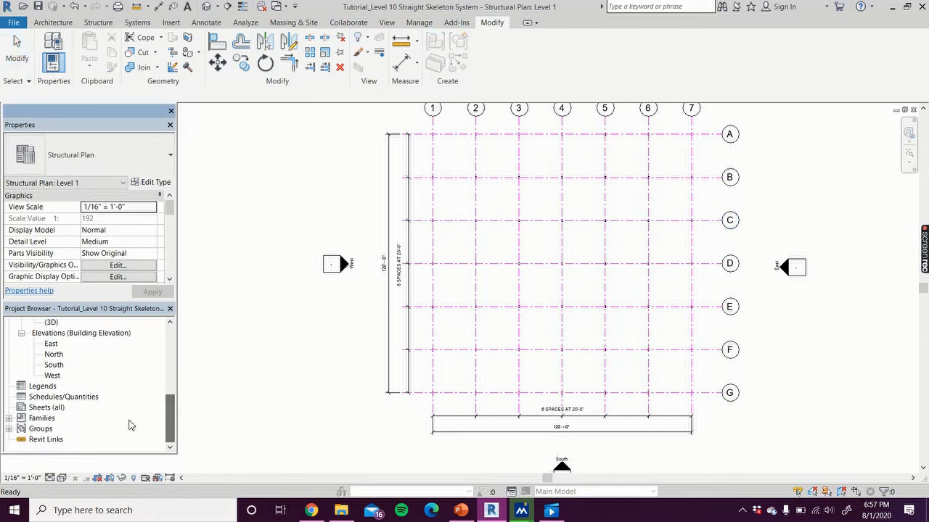
scroll(69, 347, up, 1)
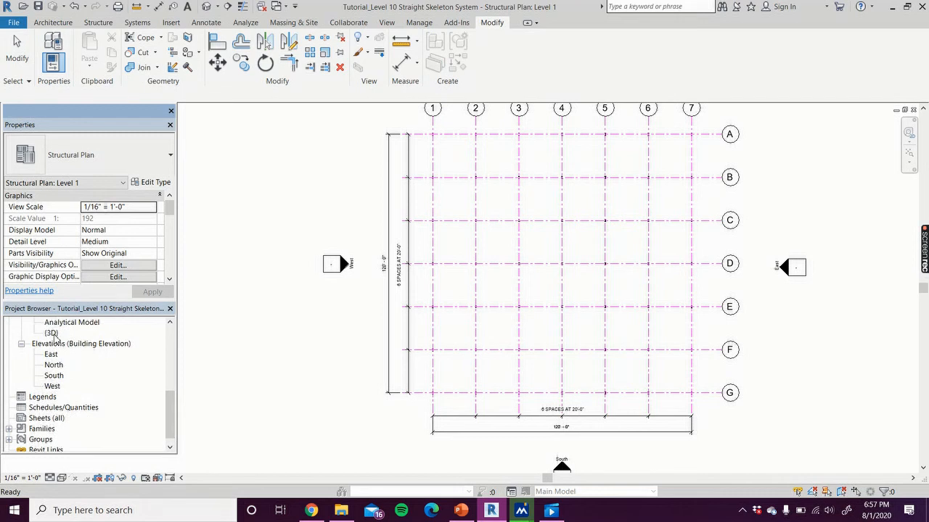
double_click(53, 335)
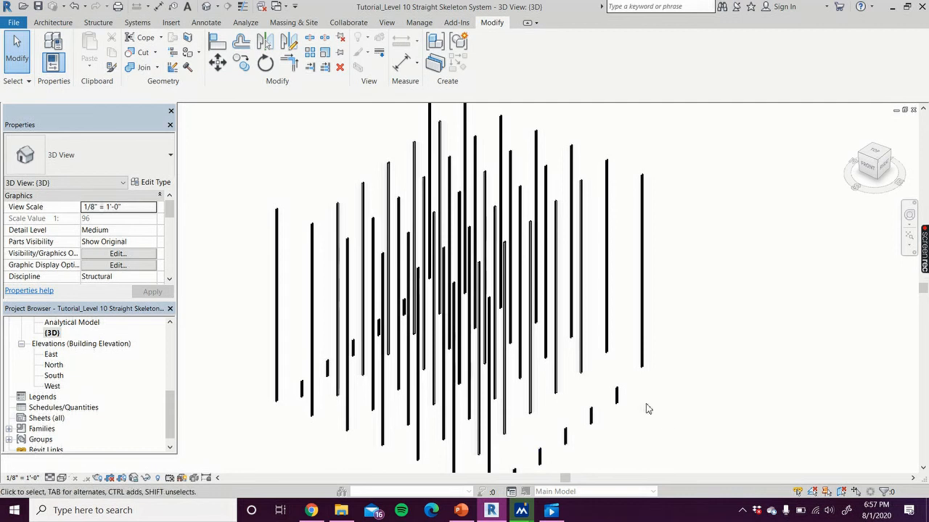
shift+middle_drag(648, 409, 580, 385)
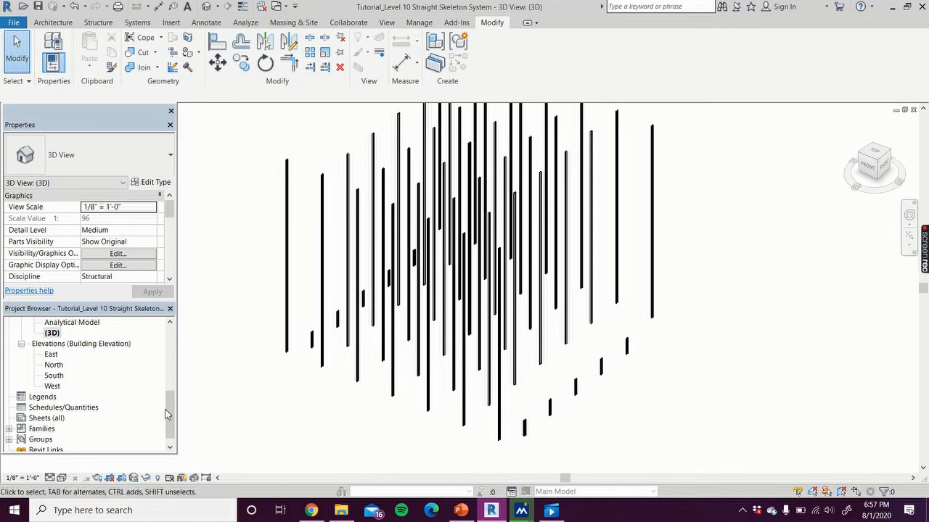
- In the Level 1 structural plan, set the five grid 1 columns from B to F to Top Level Level 10 and Base Offset 0
drag(173, 412, 173, 345)
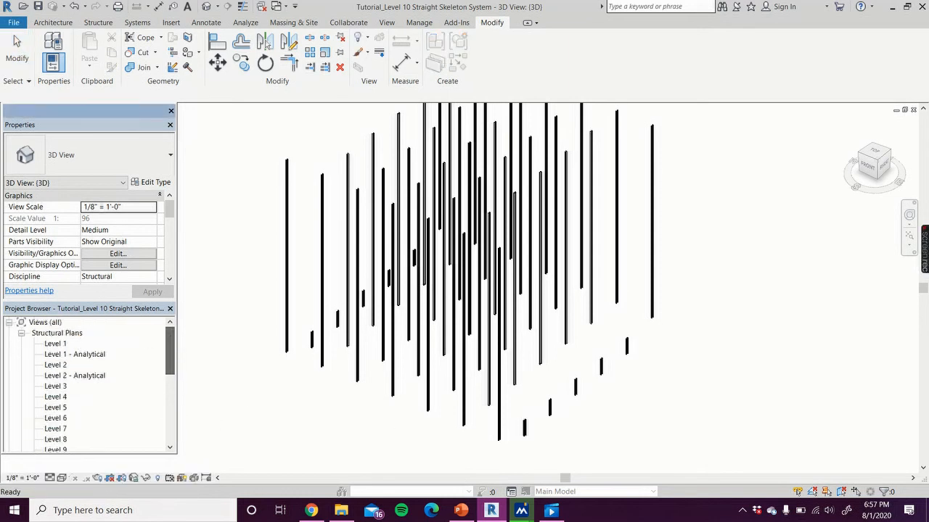
double_click(52, 345)
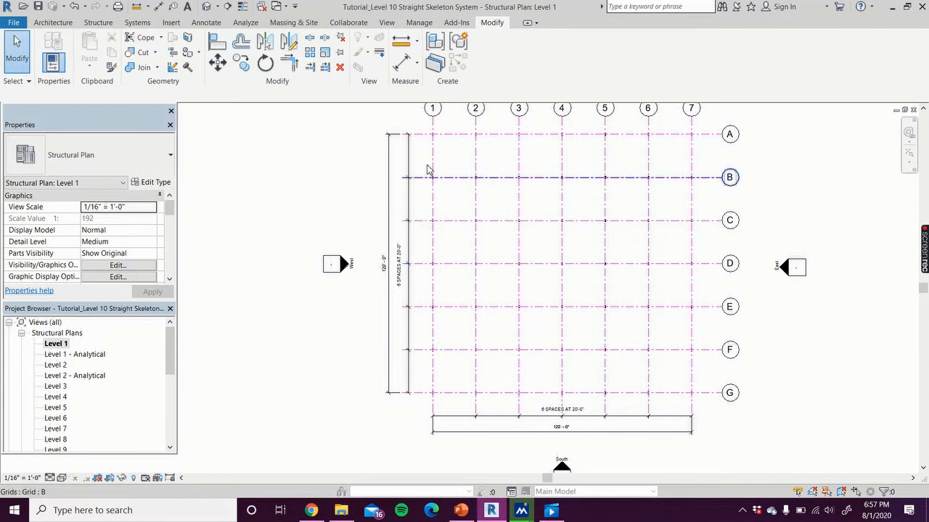
drag(422, 161, 456, 384)
click(109, 231)
click(151, 245)
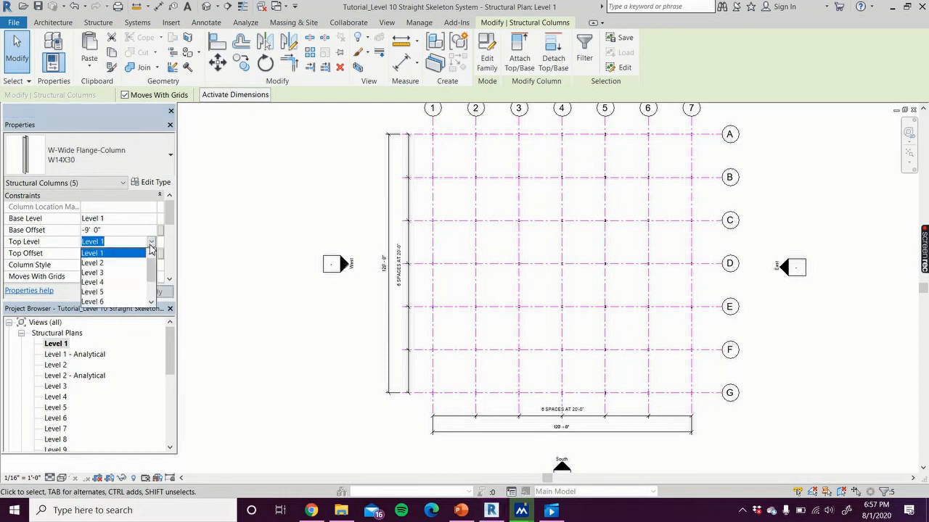
scroll(122, 283, down, 2)
click(108, 302)
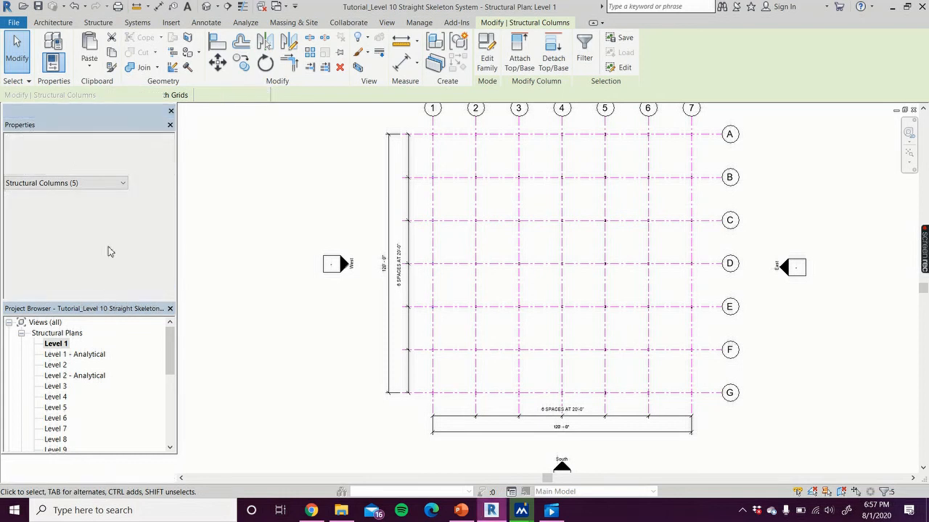
click(109, 230)
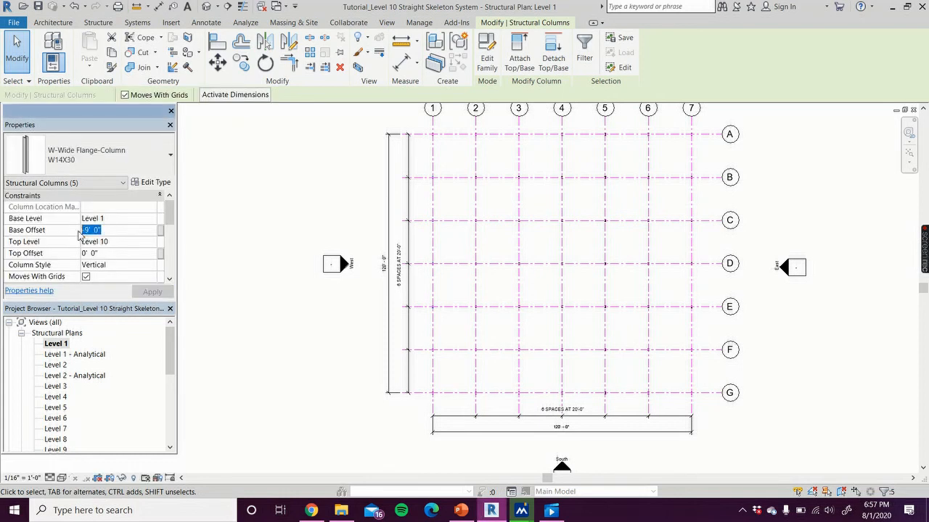
text(0)
click(160, 292)
- Set the five grid 7 columns from B to F to Top Level Level 10 and Base Offset 0
drag(676, 159, 705, 373)
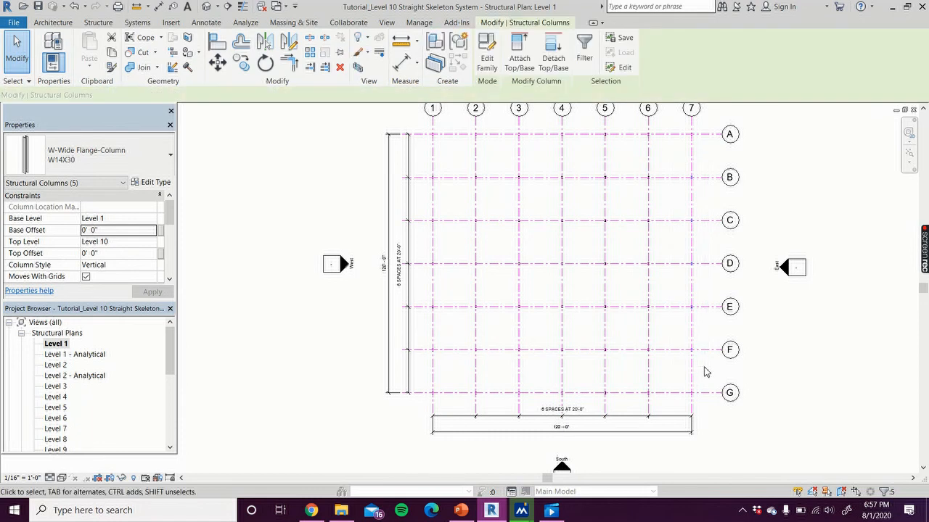
click(126, 242)
click(151, 242)
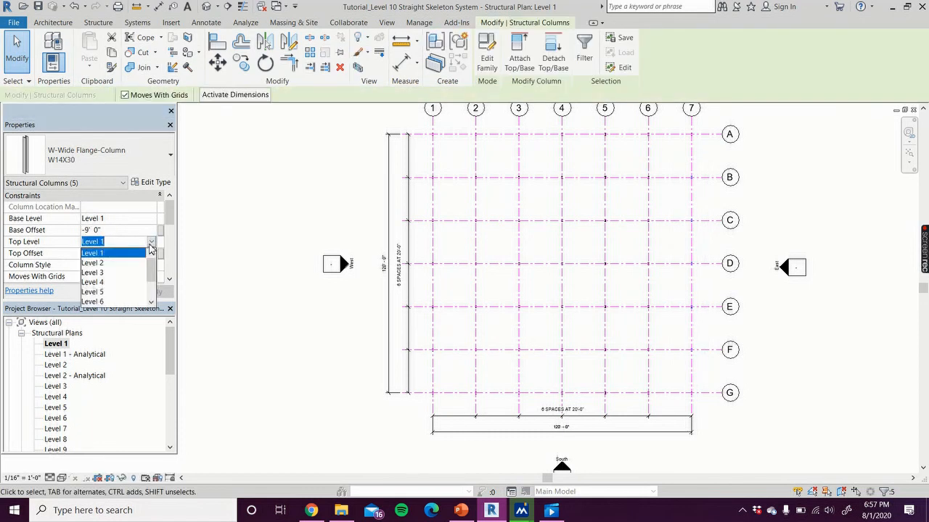
scroll(124, 290, down, 2)
click(107, 297)
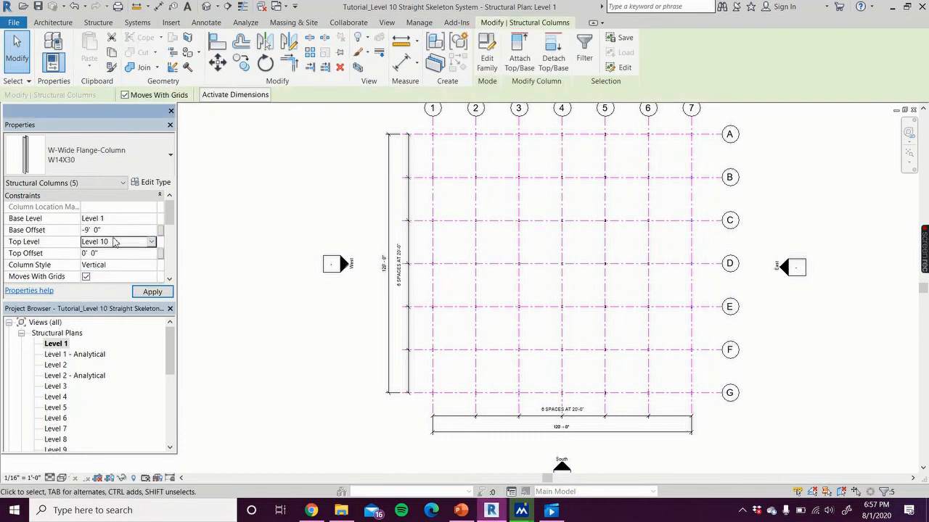
click(113, 230)
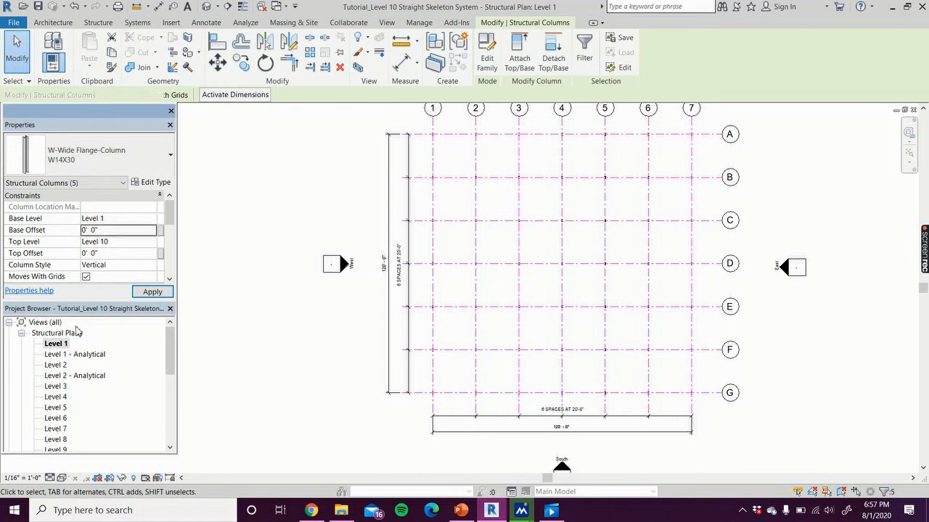
click(135, 294)
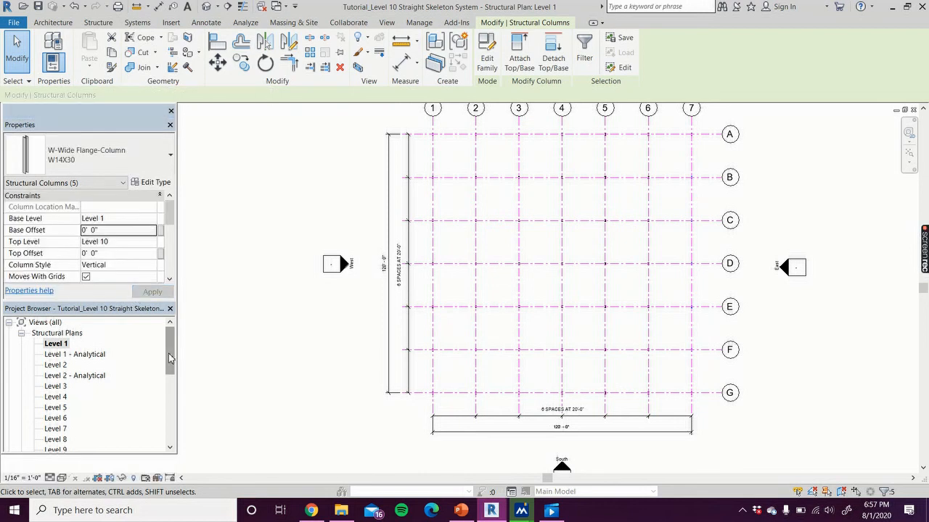
- Reopen the {3D} view, clear the selection and inspect the corrected columns from a more frontal angle
drag(169, 352, 169, 428)
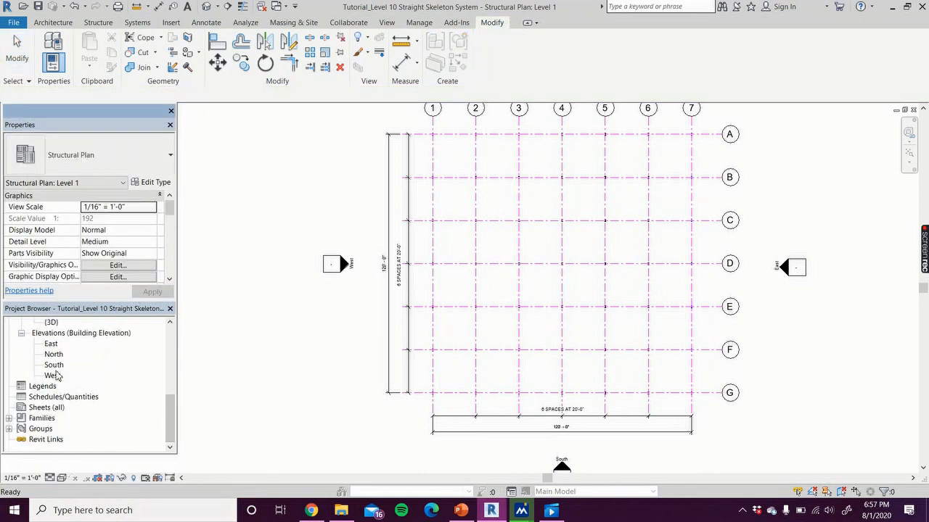
scroll(56, 375, up, 2)
double_click(52, 344)
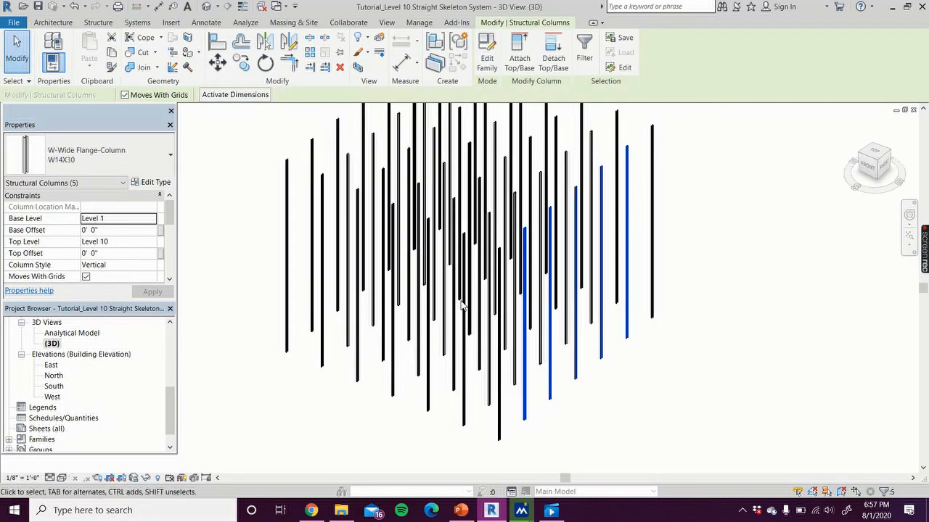
click(827, 233)
mouse_move(873, 156)
mouse_down()
mouse_move(869, 210)
mouse_move(856, 171)
mouse_move(898, 159)
mouse_up()
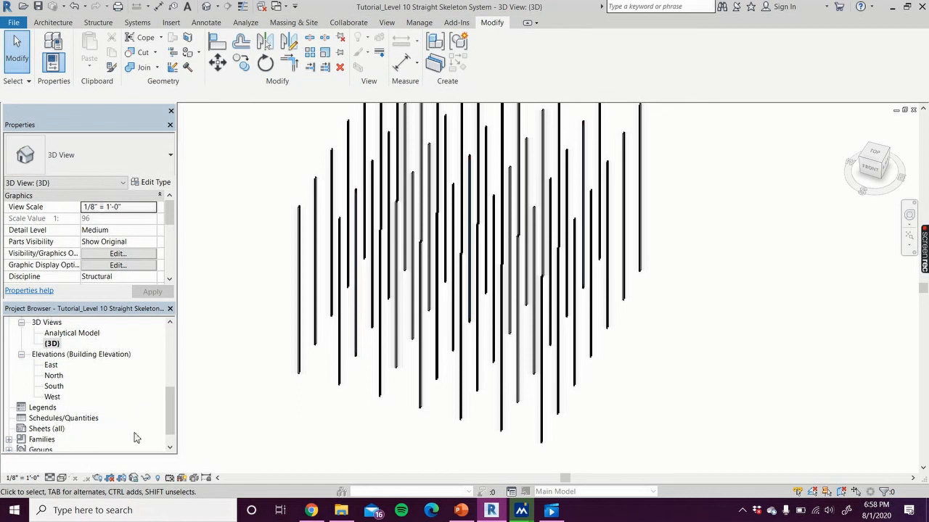
drag(174, 396, 174, 334)
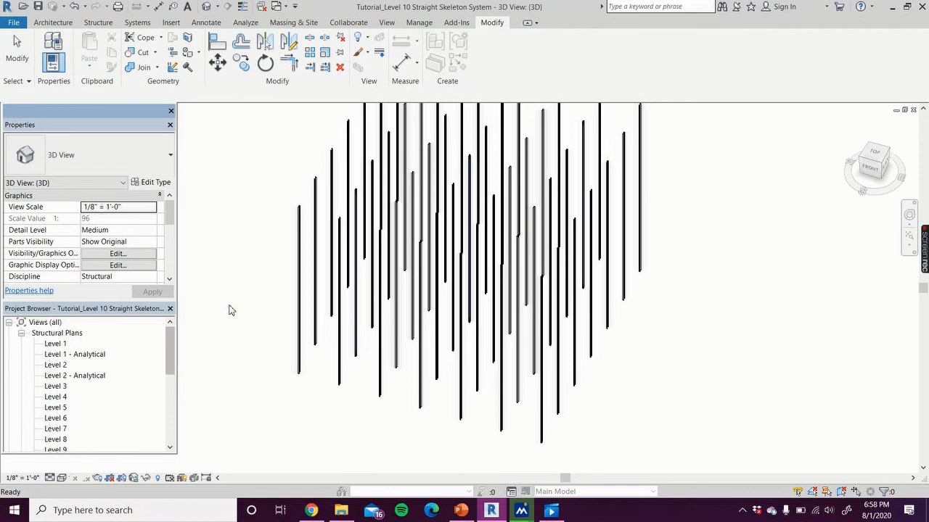